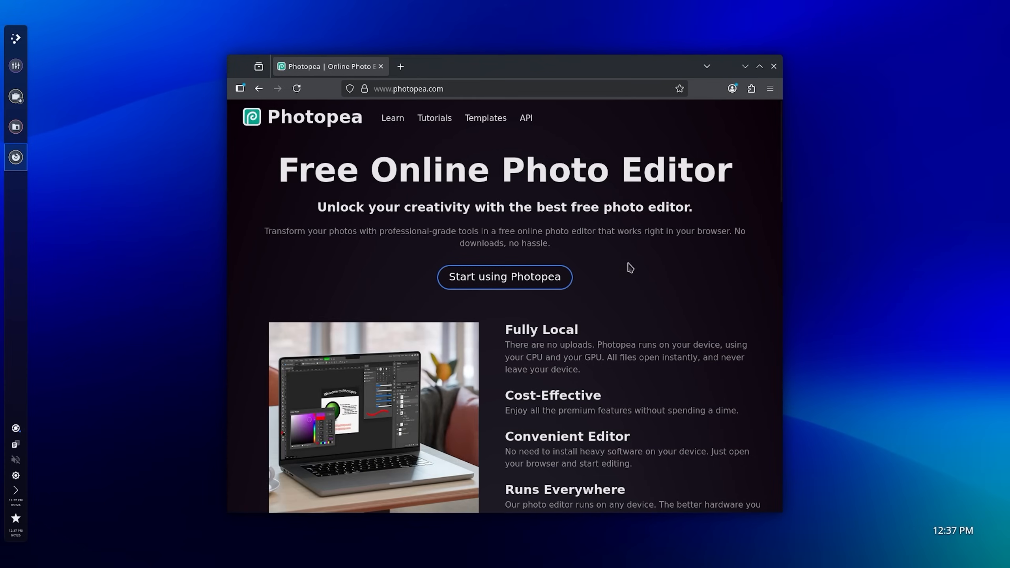
Launch the Photopea editor from its landing page and maximize the browser window.
left_click(558, 283)
left_click_drag(413, 66, 449, 3)
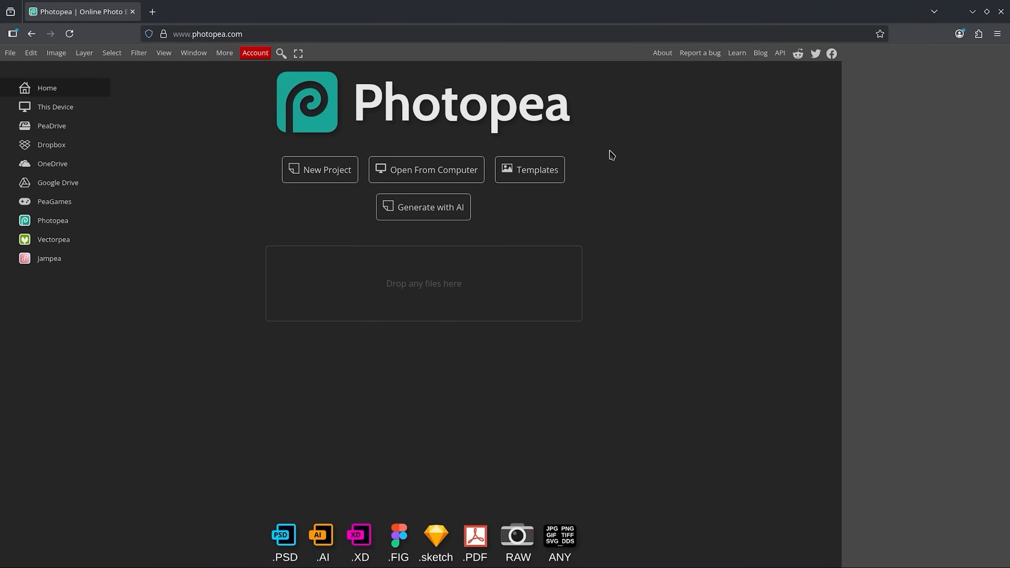
left_click(249, 34)
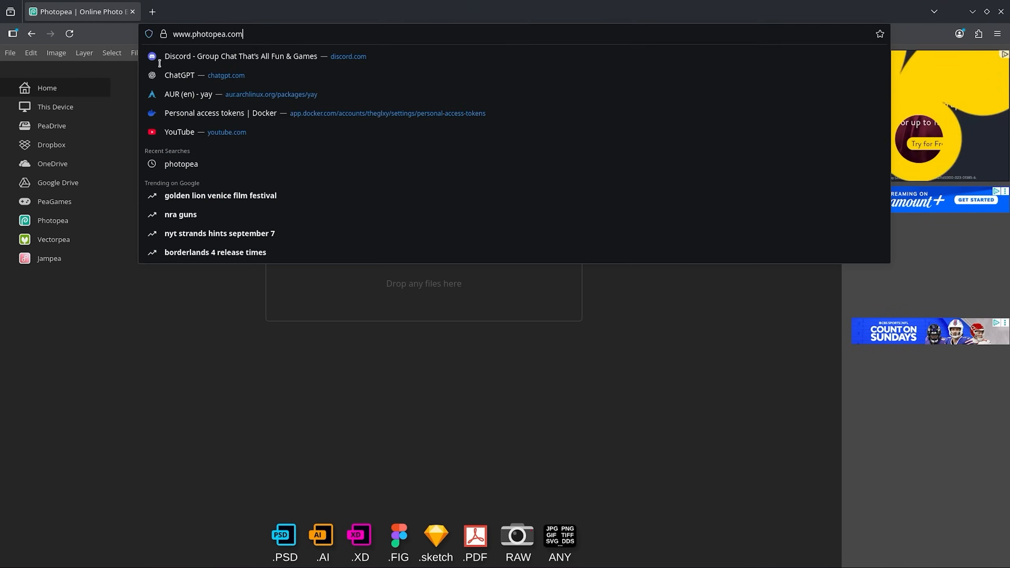
left_click(247, 434)
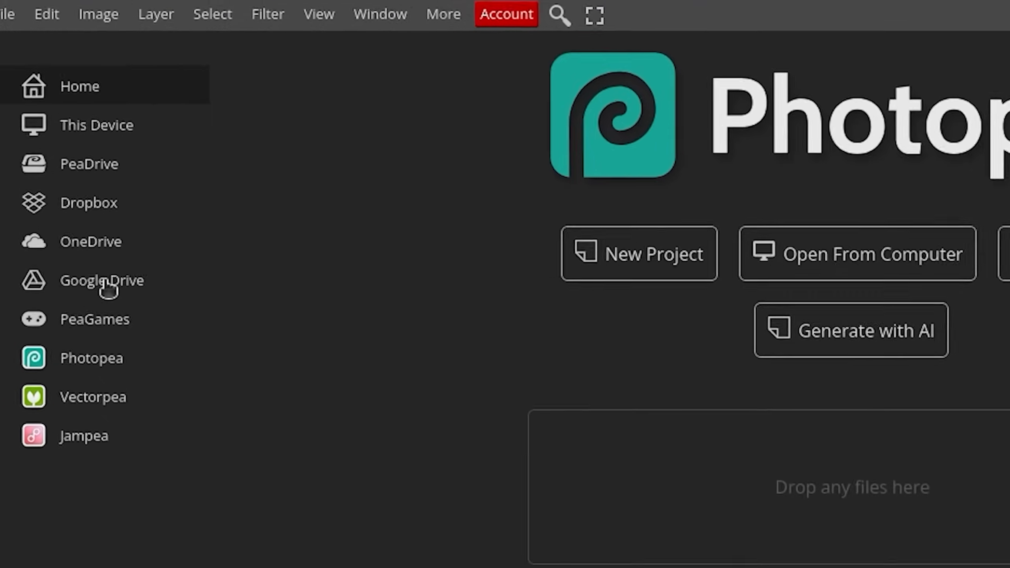
Look at the PeaGames page and the Vectorpea editor, and return to the Photopea home screen.
left_click(78, 322)
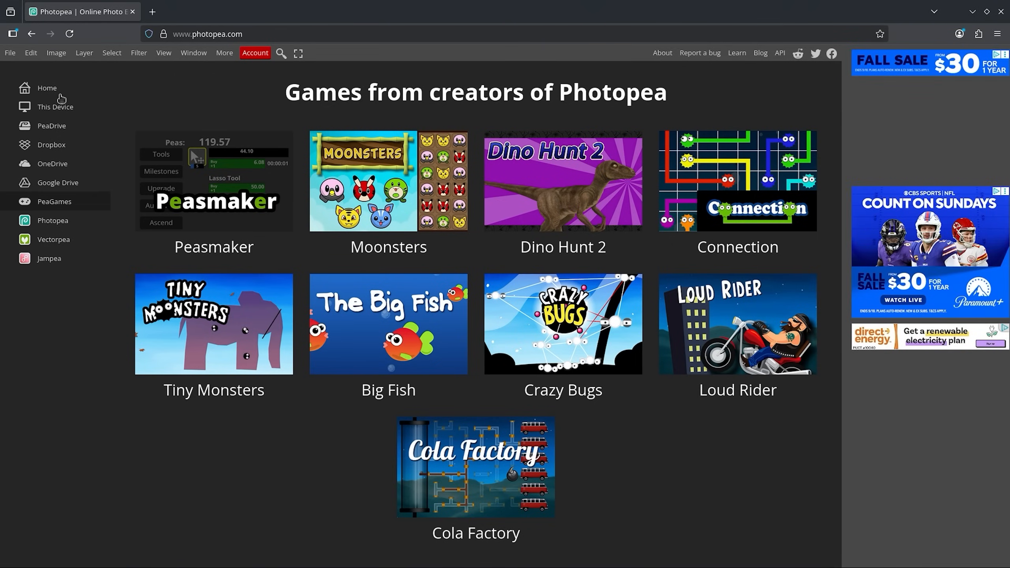
left_click(45, 95)
left_click(35, 239)
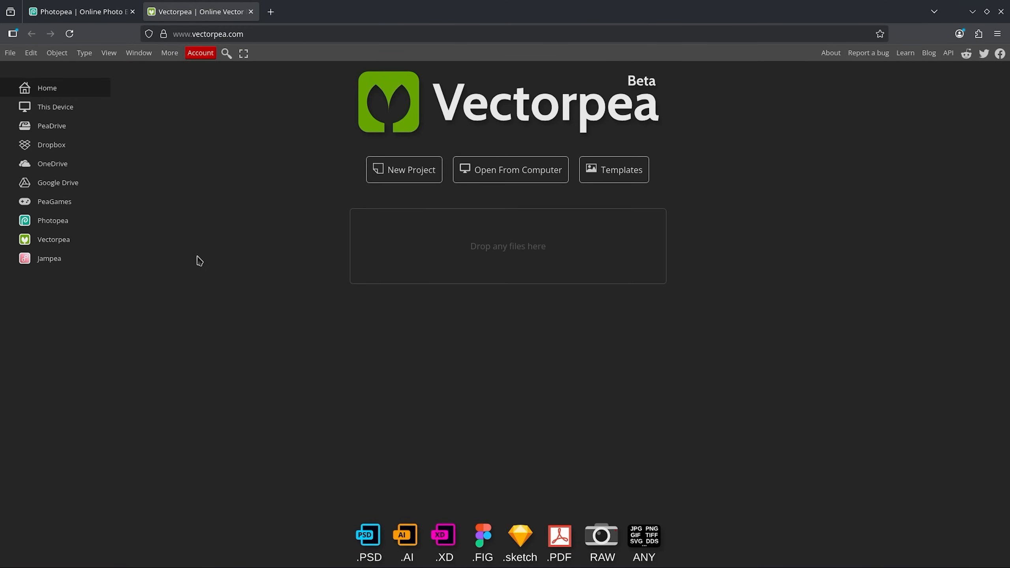
left_click(96, 5)
left_click(250, 11)
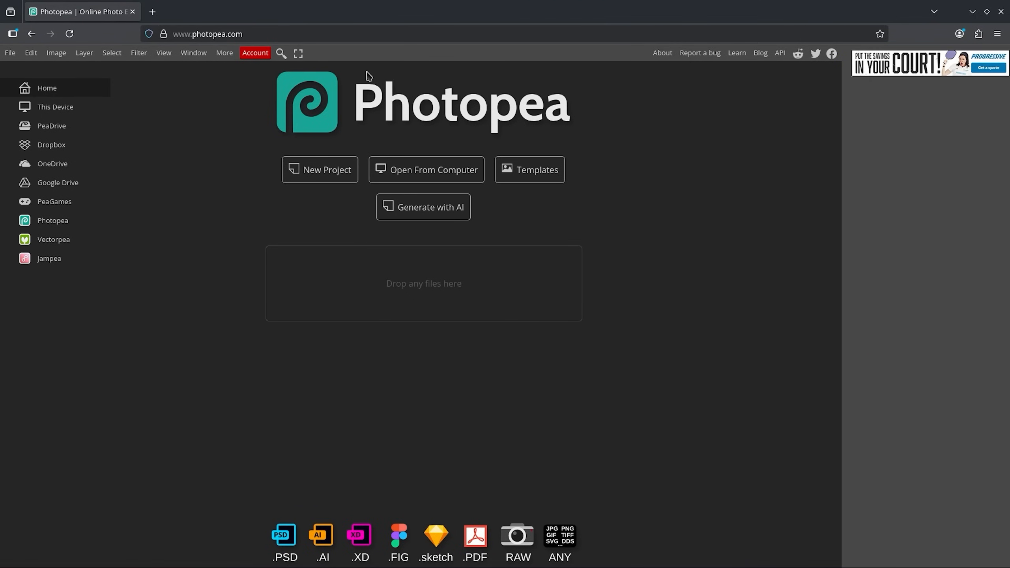
Set up a new project with the Youtube Thumbnail preset (1280 x 720 px) and a transparent background.
left_click(341, 172)
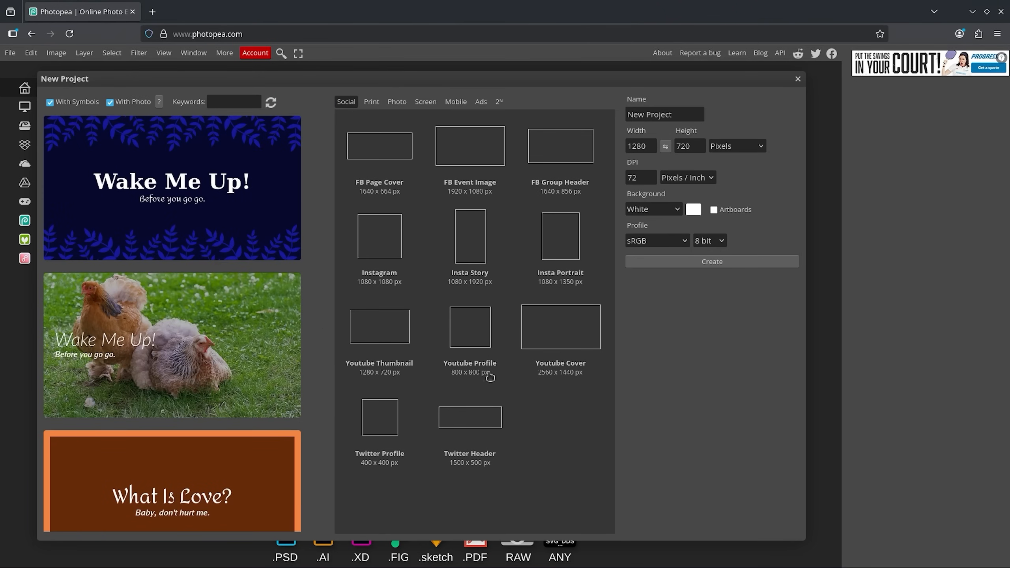
left_click(388, 341)
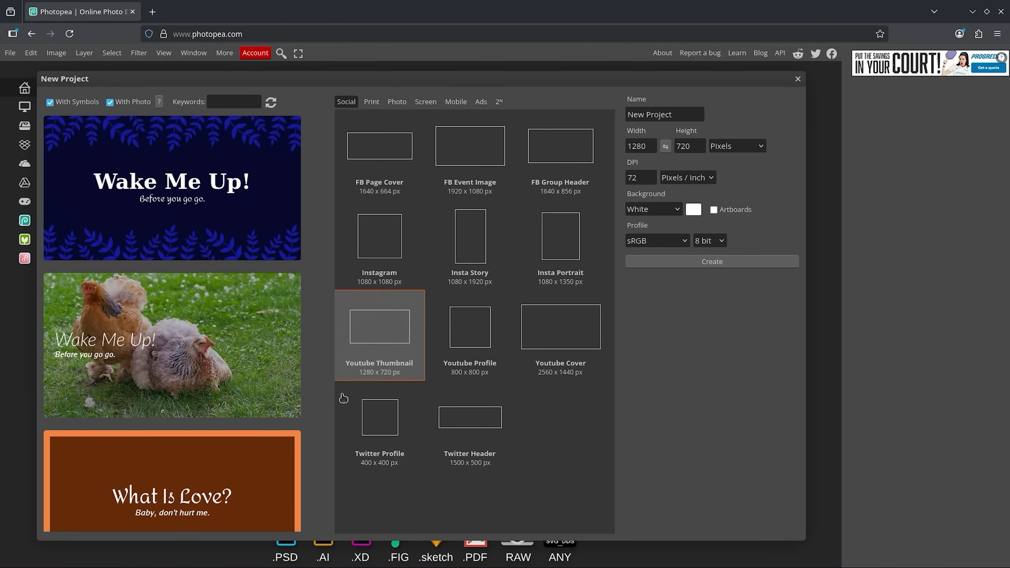
left_click(690, 210)
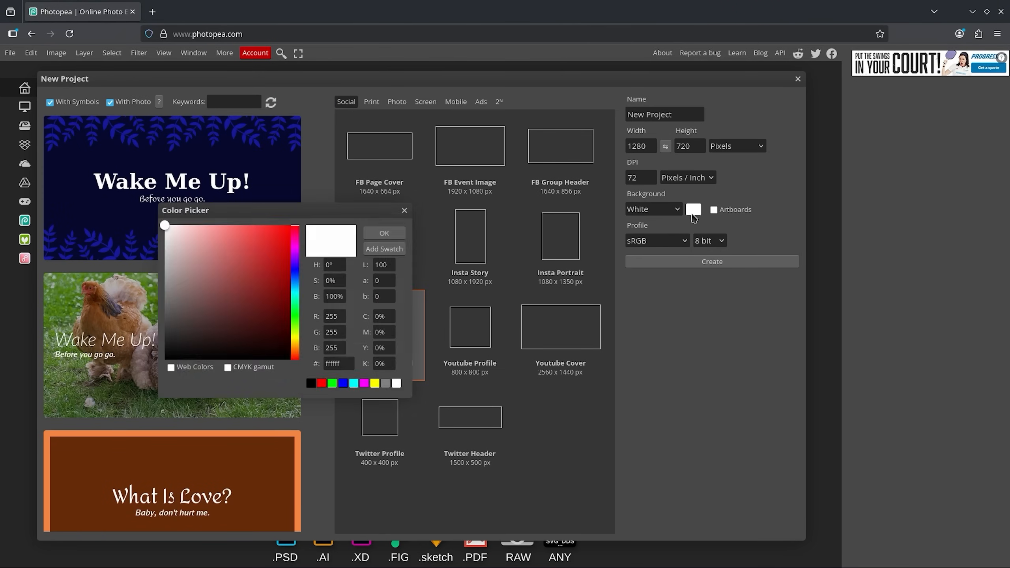
left_click(404, 211)
left_click(653, 209)
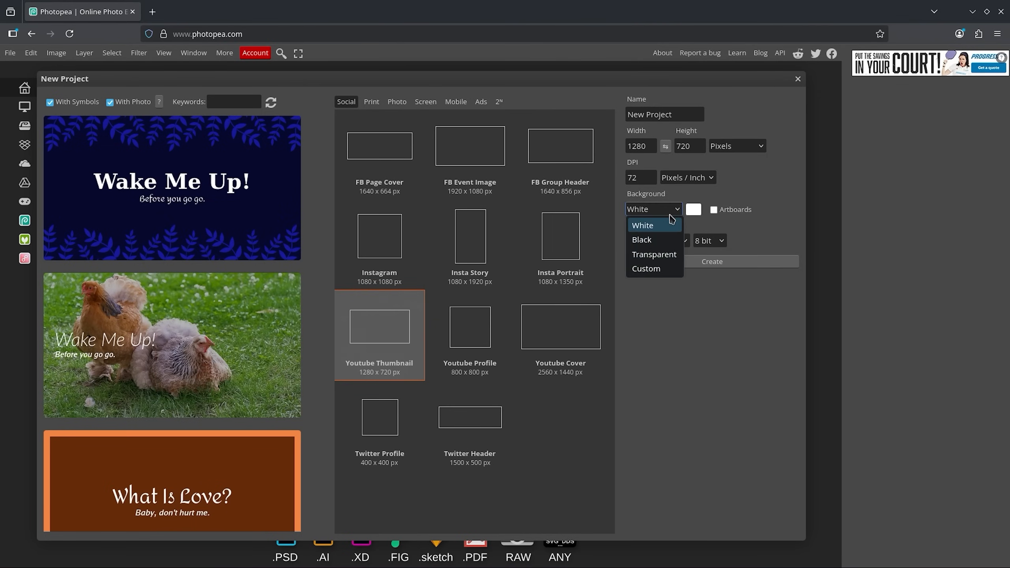
left_click(652, 253)
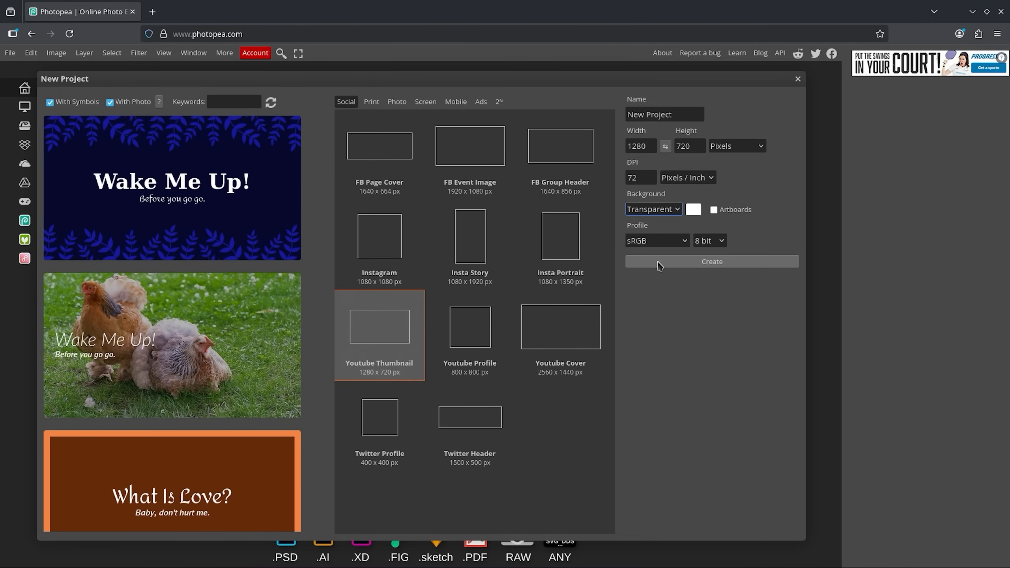
Name the new project Photopea and create it.
left_click(676, 115)
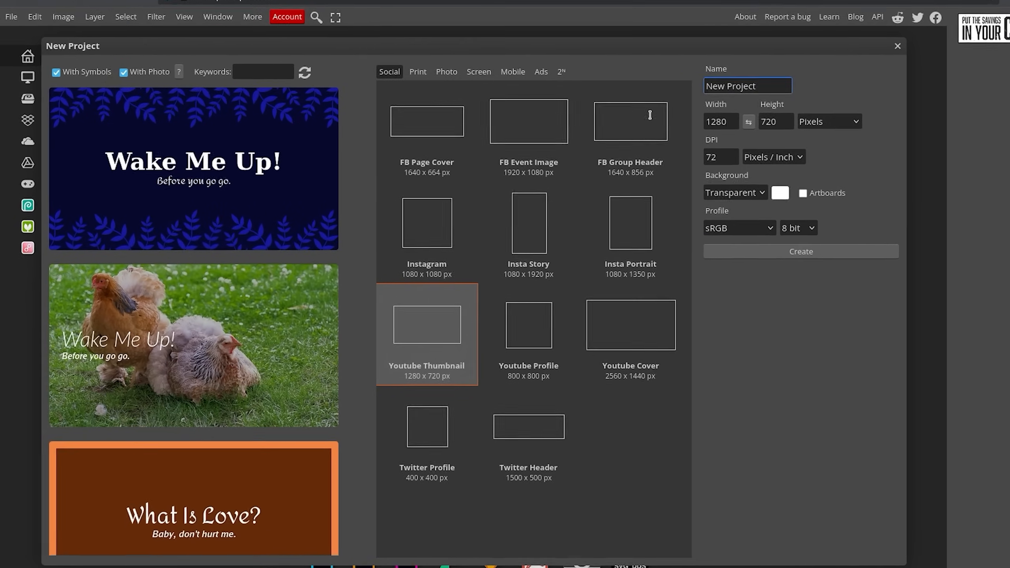
key("ctrl+a")
key("BackSpace")
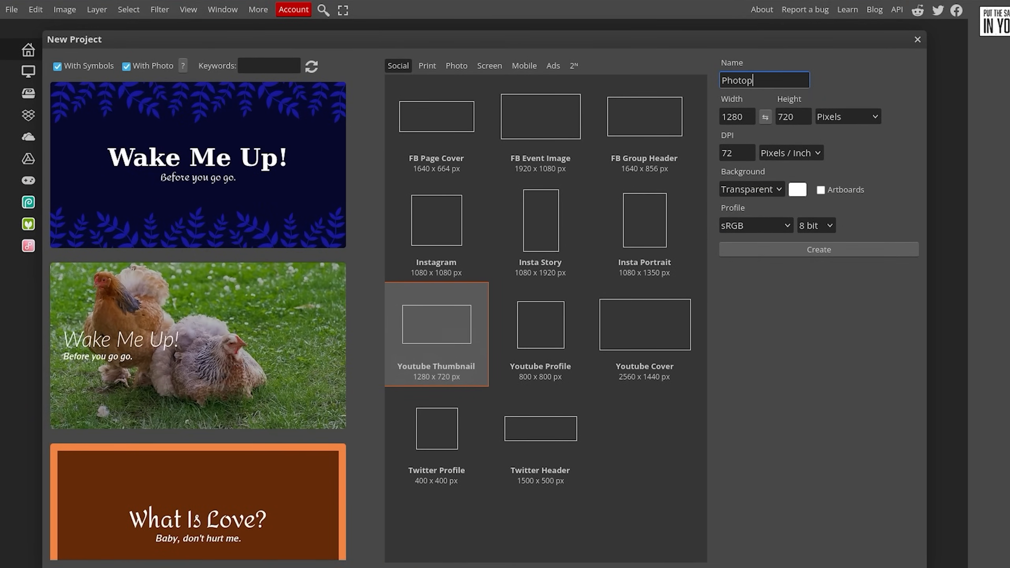
type("Photopea")
key("Return")
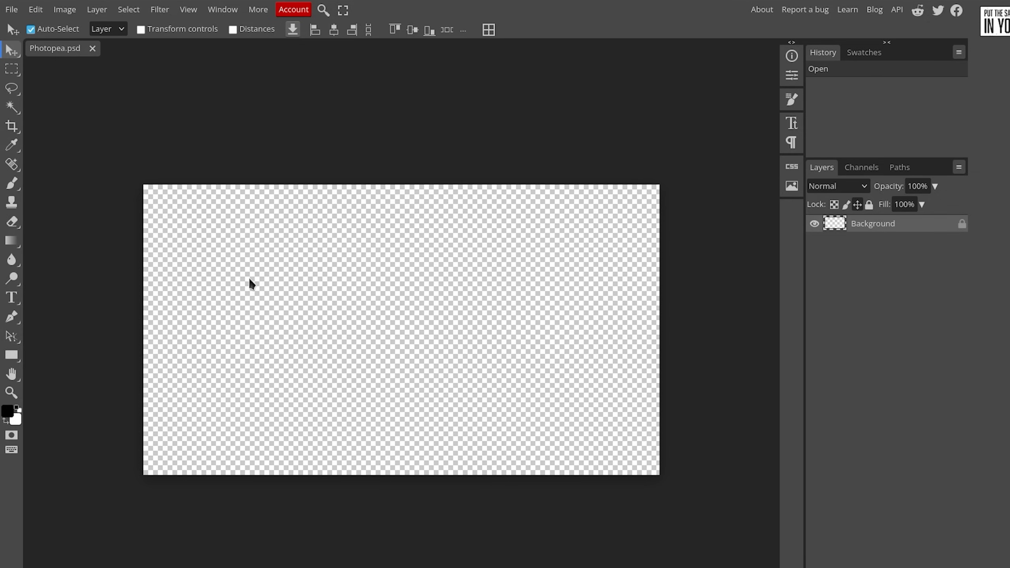
left_click_drag(158, 194, 657, 471)
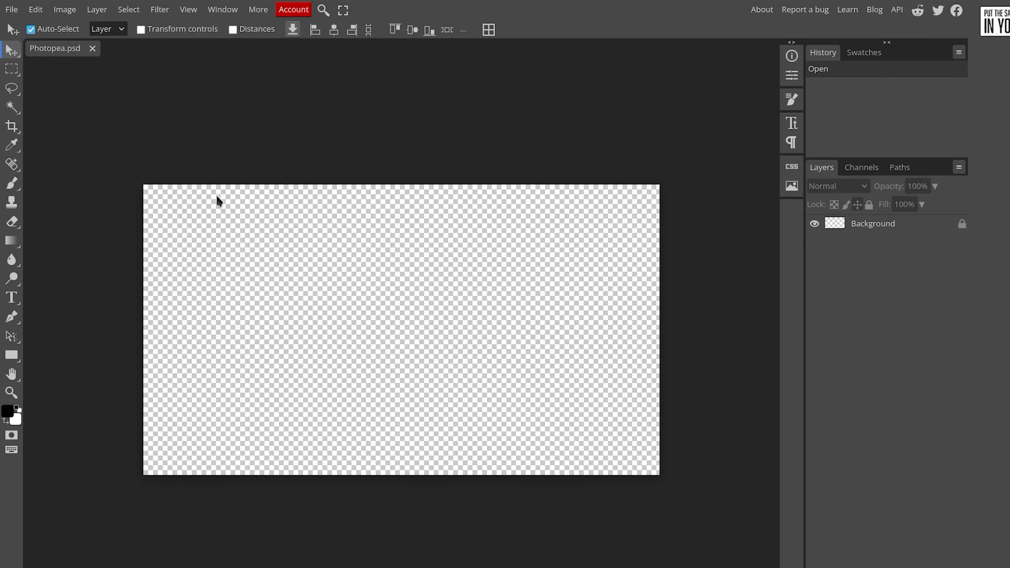
scroll(217, 199, "down", 3)
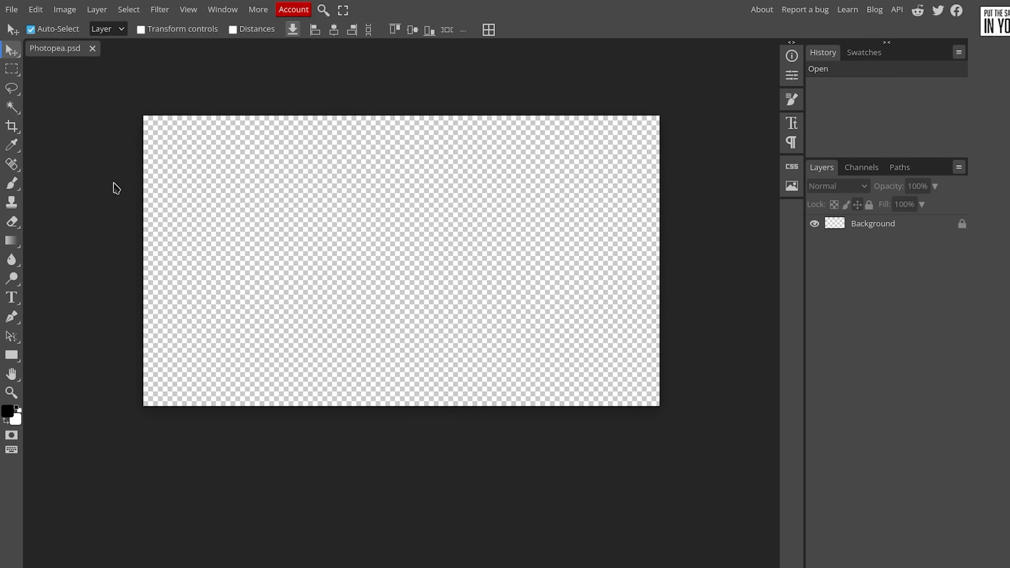
scroll(106, 194, "up", 3)
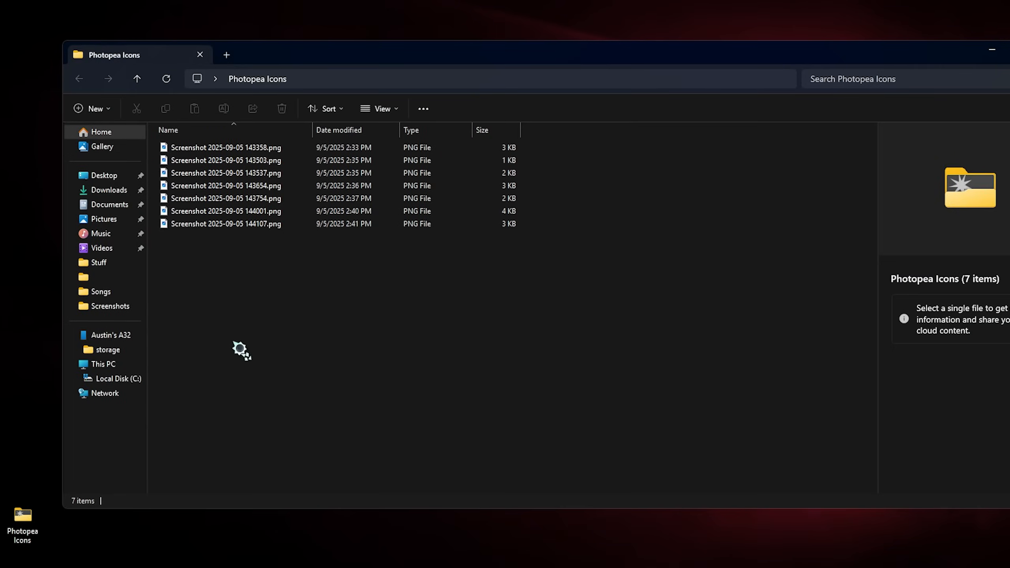
Switch to File Explorer and examine the tool icon screenshots in the Photopea Icons folder as large thumbnails.
scroll(416, 181, "up", 5)
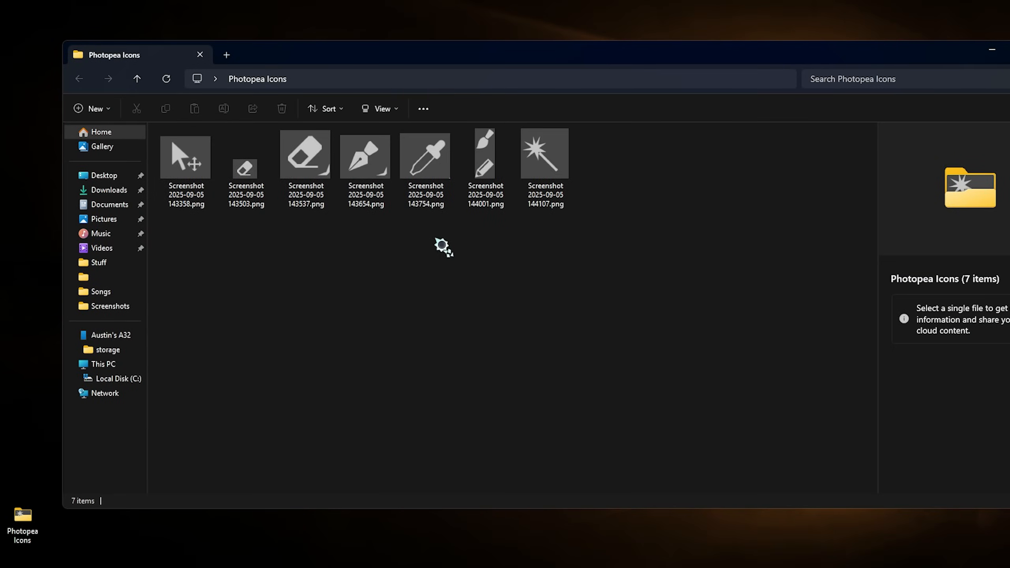
left_click_drag(189, 278, 866, 127)
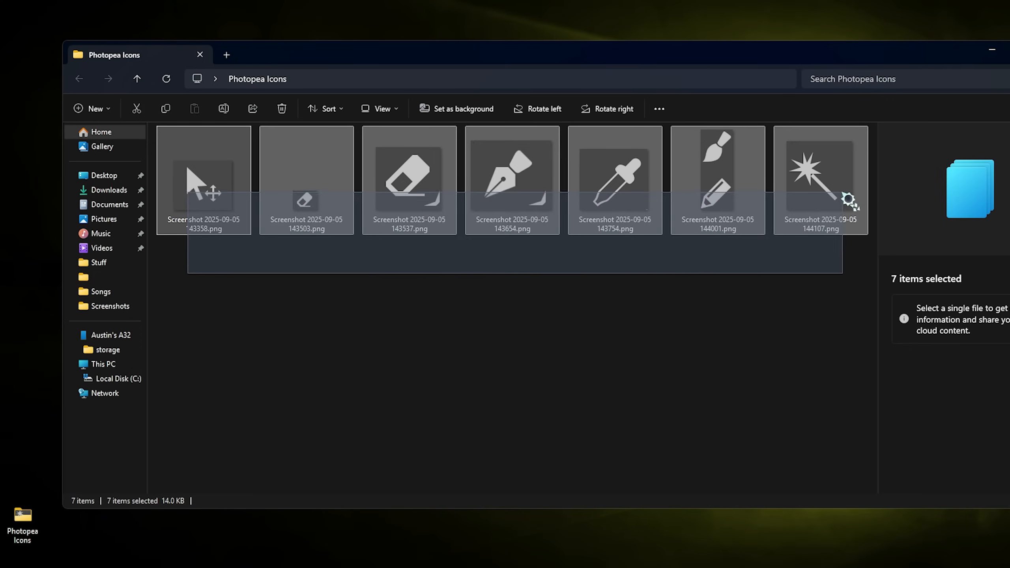
left_click(805, 334)
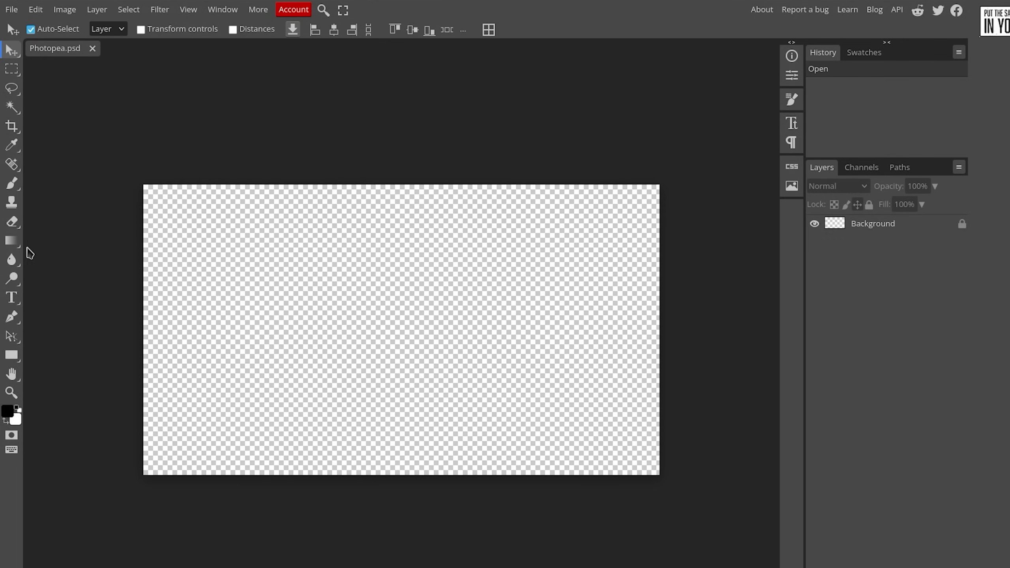
Activate the Gradient tool, browse its default presets and open the black-to-white gradient for editing.
left_click(11, 242)
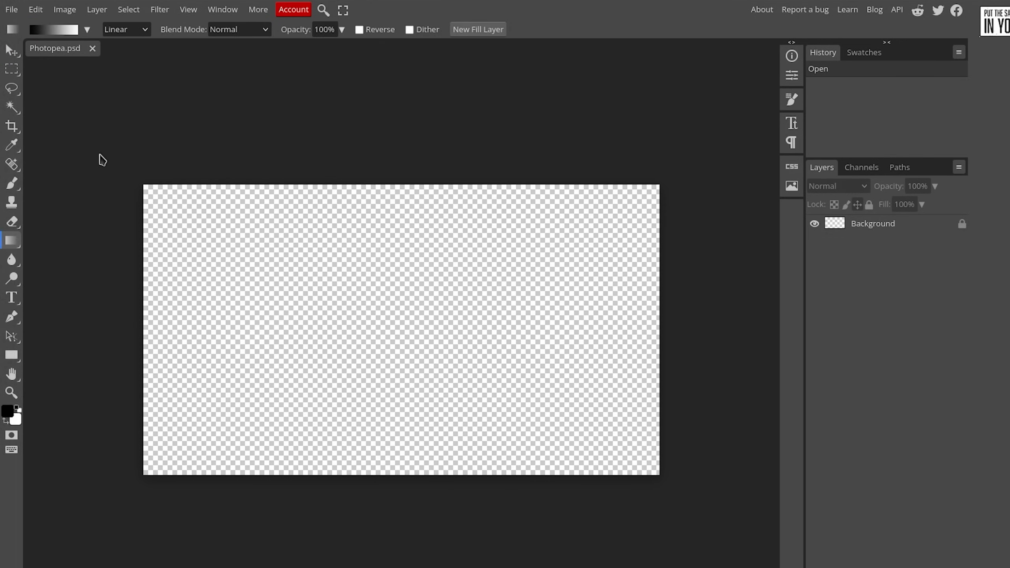
left_click(87, 30)
left_click(102, 48)
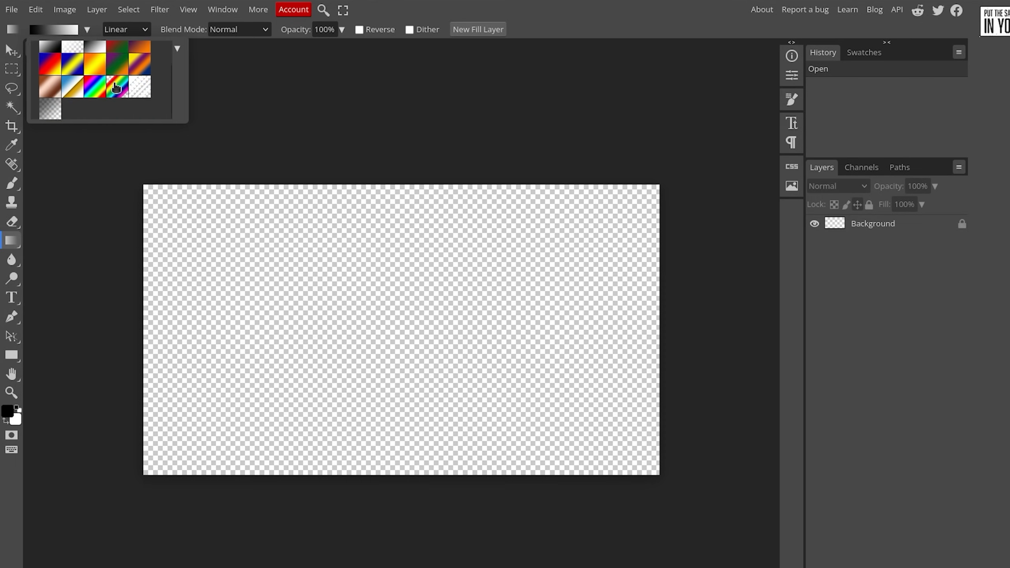
scroll(115, 92, "up", 2)
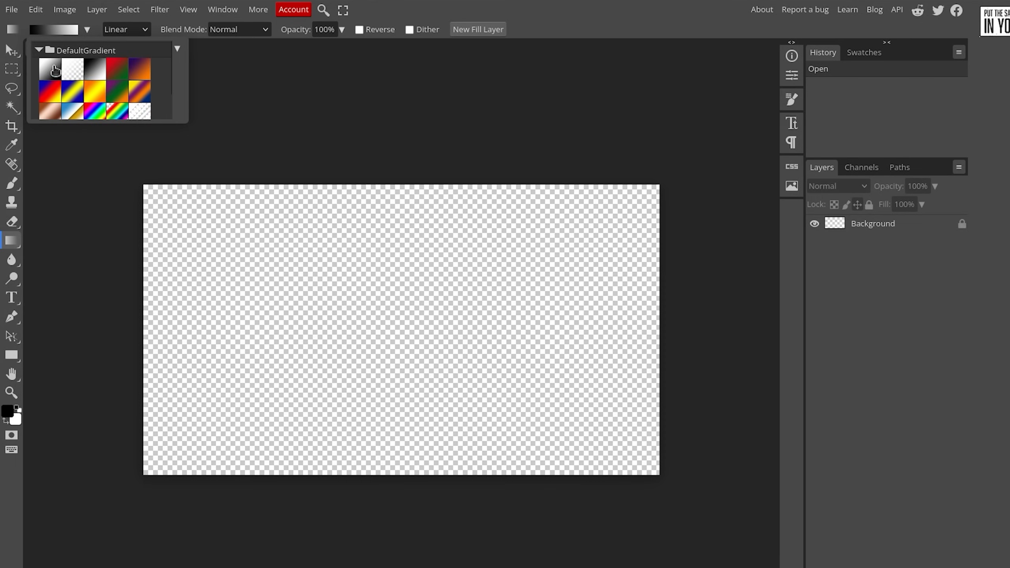
right_click(48, 75)
left_click(56, 30)
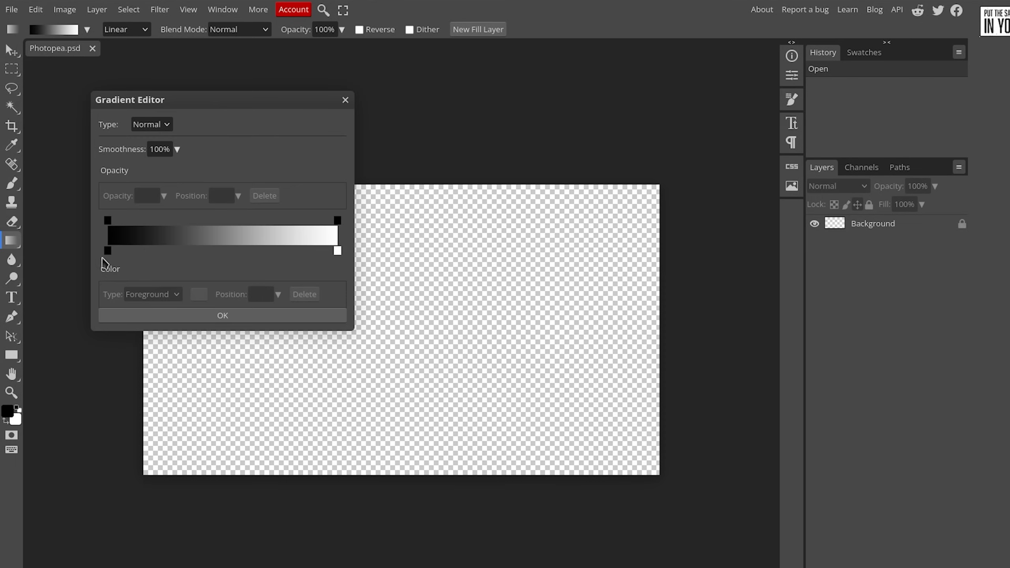
Set the gradient's end colour stop to bright blue.
left_click(108, 250)
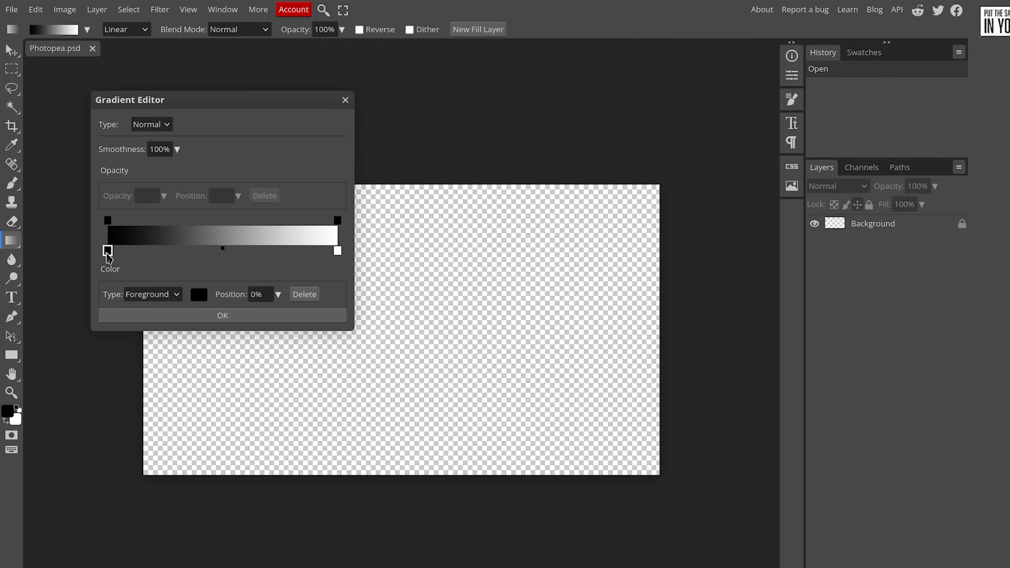
left_click(337, 250)
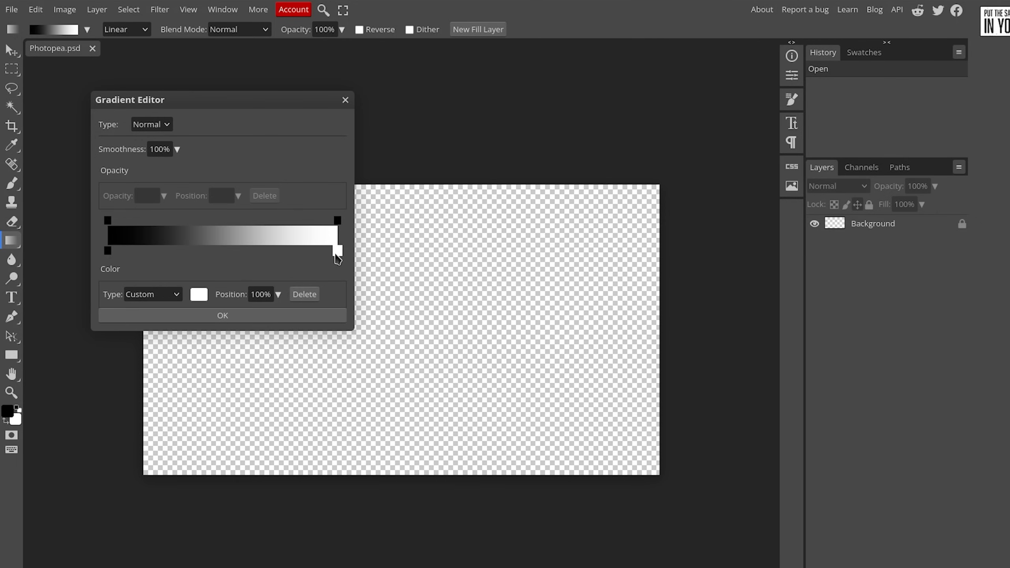
double_click(336, 251)
left_click_drag(340, 248, 322, 264)
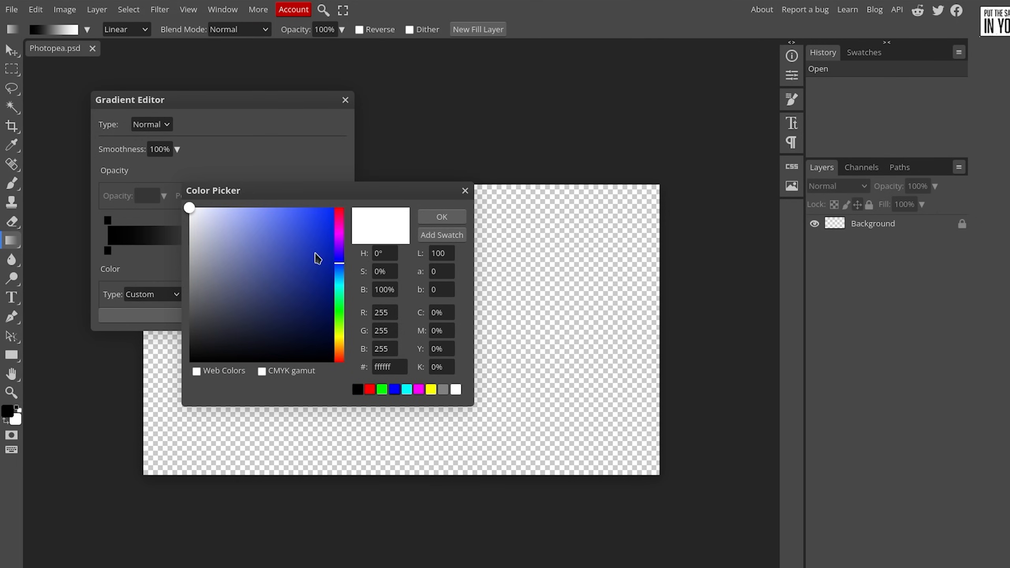
left_click(334, 208)
left_click(442, 216)
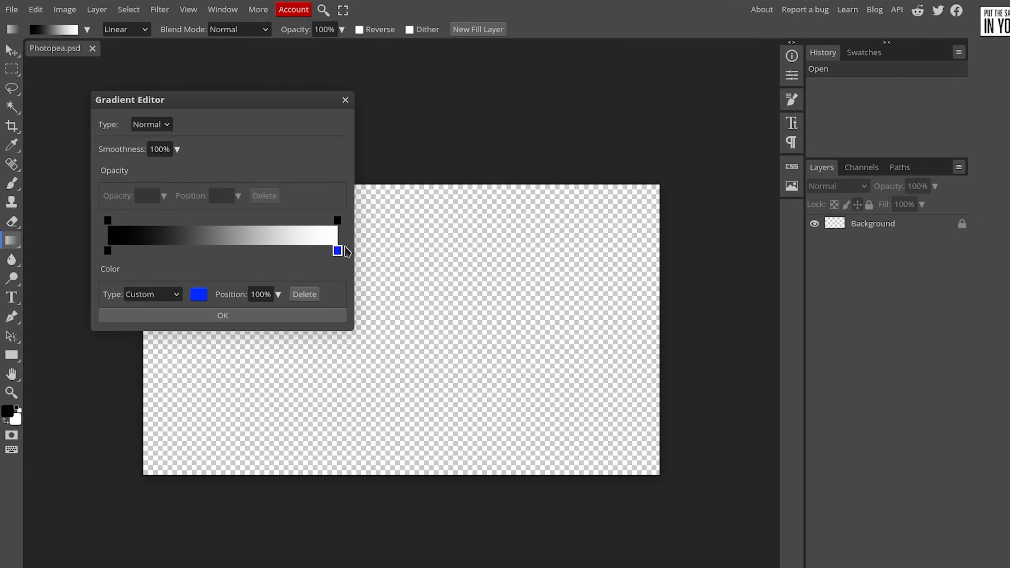
Remove the extra white colour stop and put the blue stop at the gradient's end, position 100%.
left_click(310, 251)
right_click(338, 250)
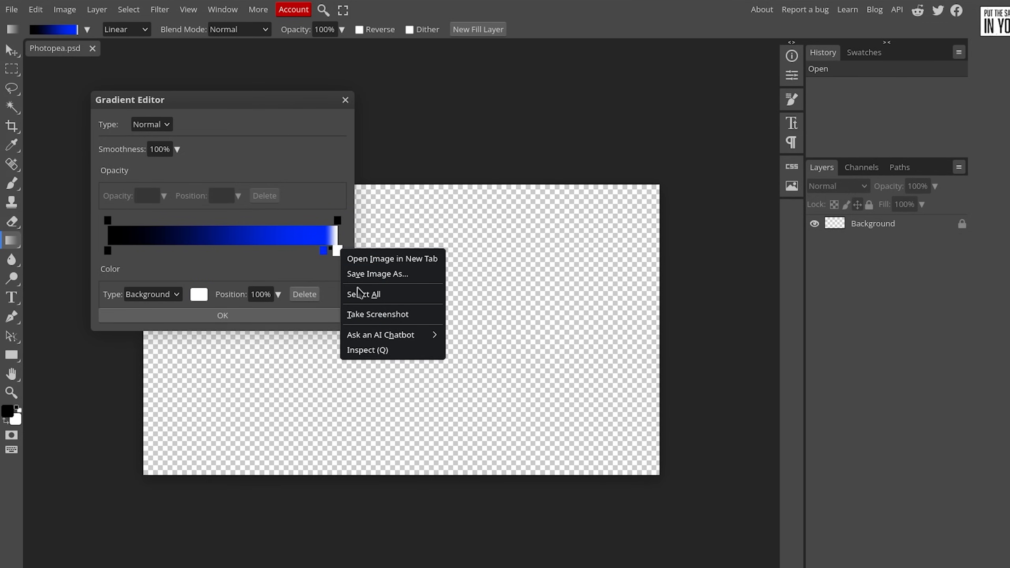
left_click_drag(303, 277, 273, 287)
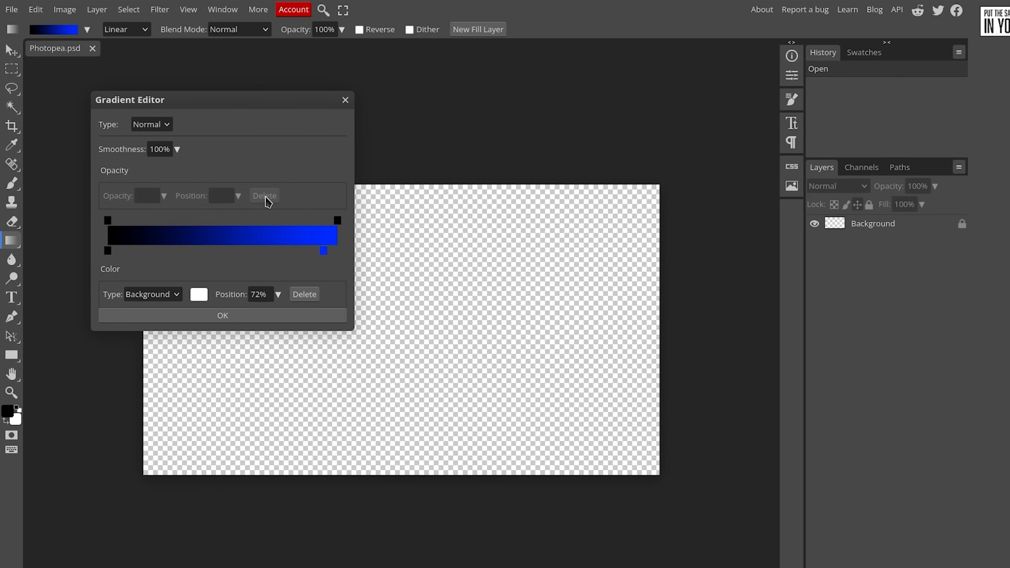
left_click_drag(323, 251, 365, 261)
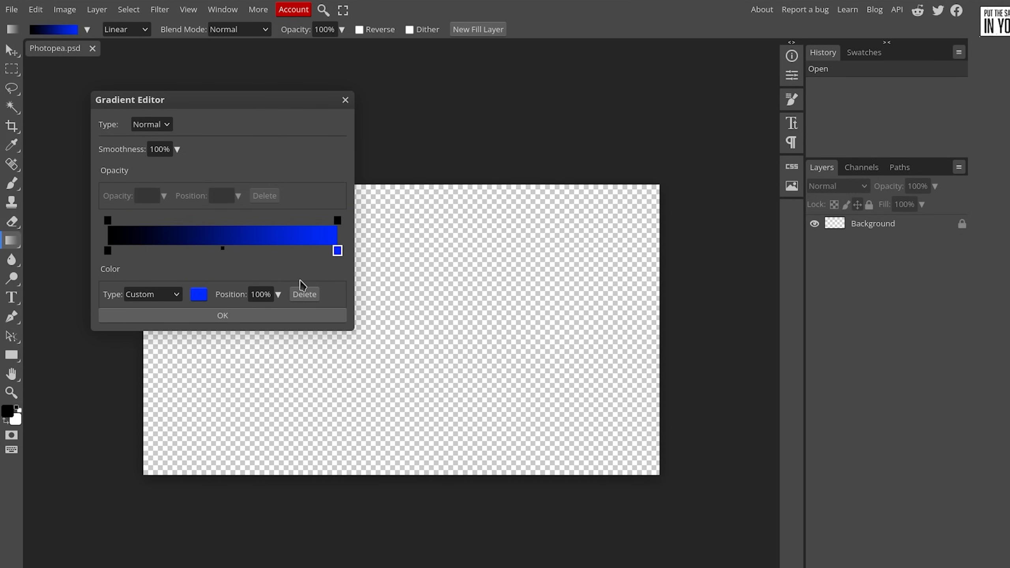
Set the gradient's end colour stop to a dark navy blue and accept the edited gradient.
double_click(336, 251)
left_click_drag(318, 275, 301, 315)
left_click(442, 217)
left_click(285, 318)
Unlock the Background layer.
left_click(383, 322)
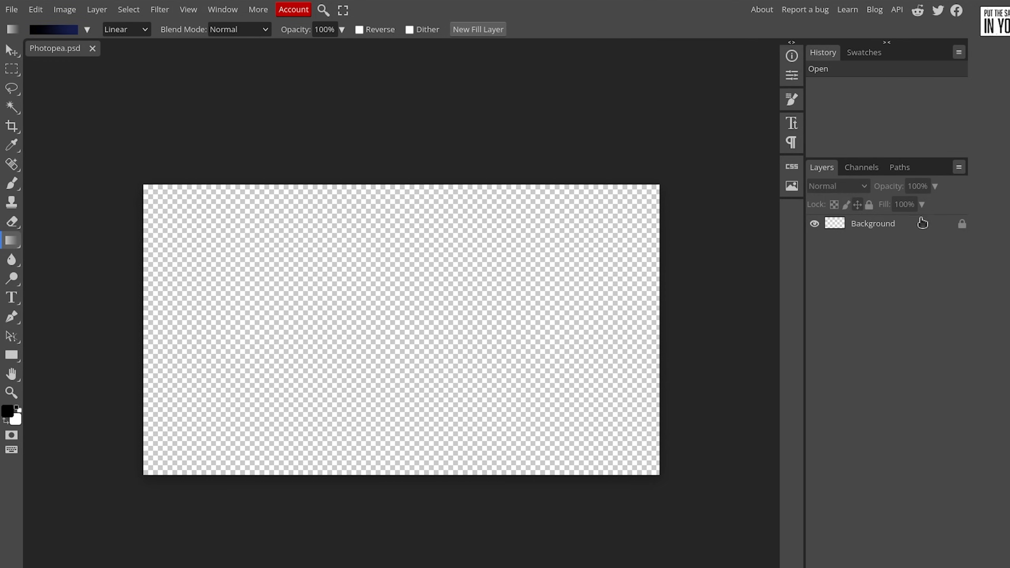
left_click(962, 224)
mouse_move(4, 74)
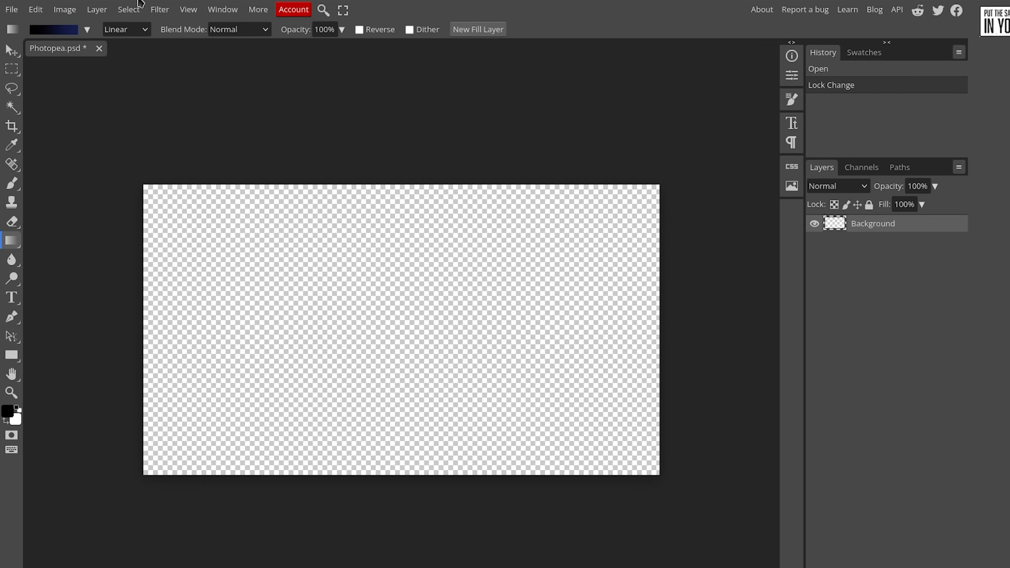
Show the rulers and place one vertical and one horizontal guide through the centre of the canvas.
key("v")
left_click(188, 9)
left_click(202, 190)
left_click_drag(27, 76, 401, 155)
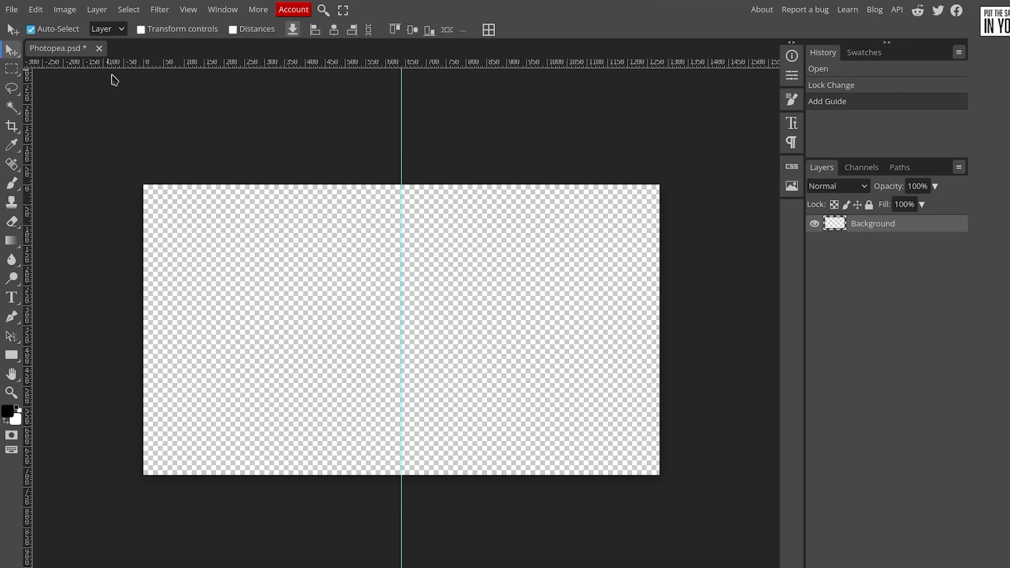
left_click_drag(124, 65, 160, 333)
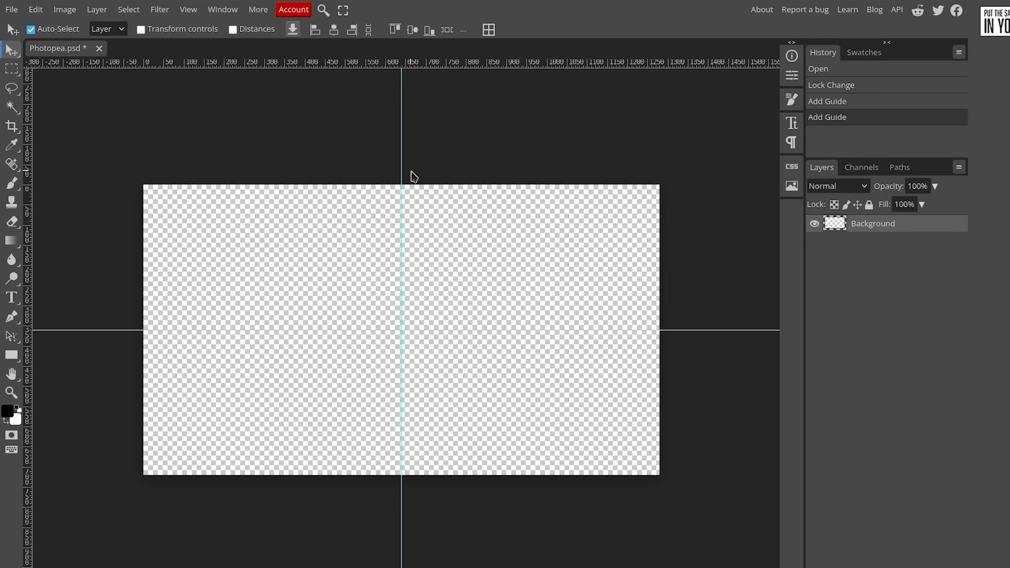
left_click(544, 393)
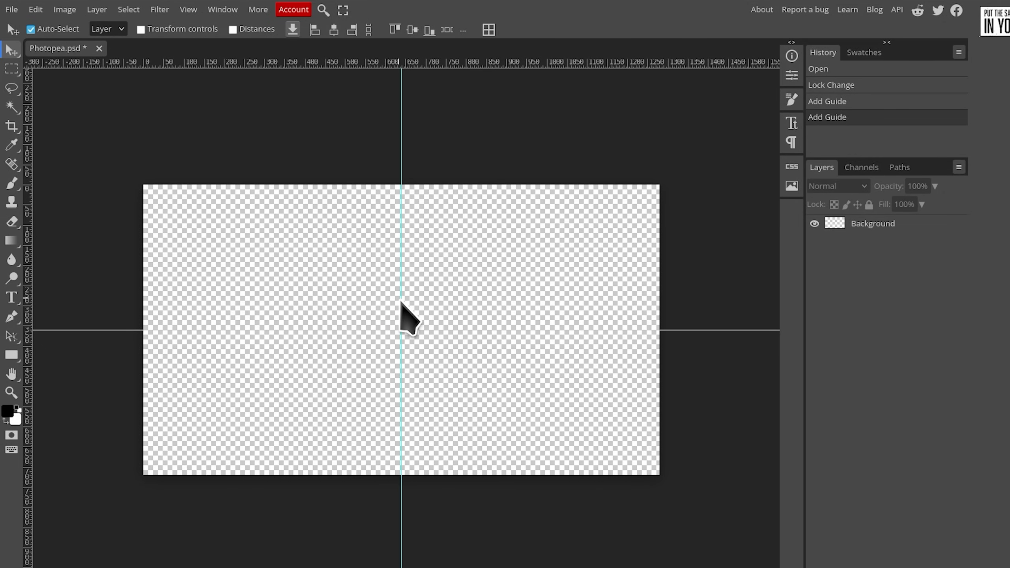
scroll(155, 309, "left", 2)
scroll(165, 298, "right", 2)
scroll(164, 298, "up", 4)
scroll(181, 244, "down", 1)
scroll(180, 242, "left", 4)
scroll(180, 242, "right", 5)
scroll(180, 241, "left", 4)
scroll(180, 242, "right", 1)
scroll(180, 242, "left", 2)
scroll(180, 242, "down", 4)
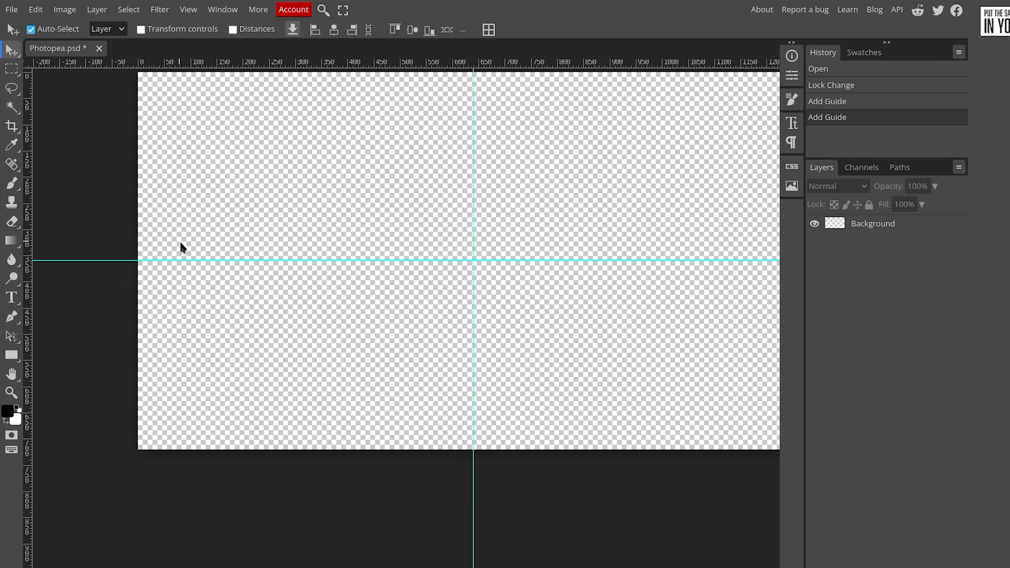
scroll(180, 241, "up", 6)
scroll(180, 242, "right", 1)
scroll(180, 241, "down", 3)
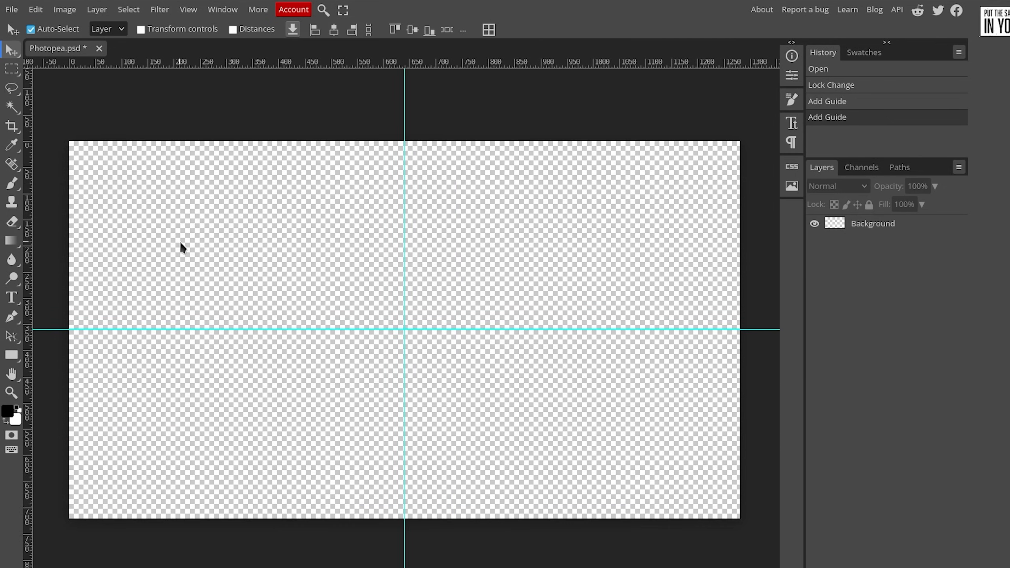
Set the Gradient tool to the Radial type and select the Background layer for the fill.
left_click(11, 242)
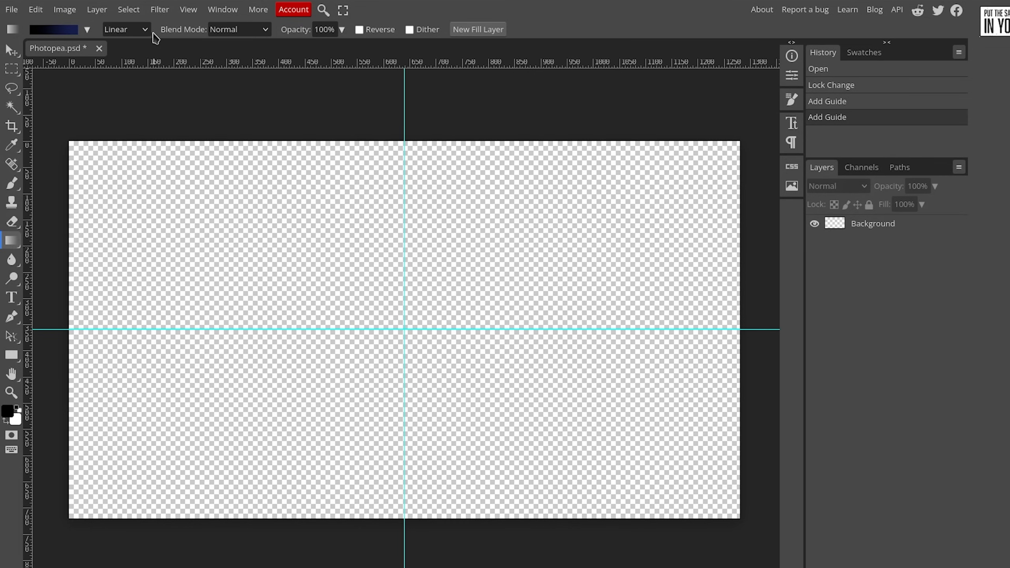
left_click(135, 30)
left_click(120, 58)
left_click_drag(404, 331, 418, 332)
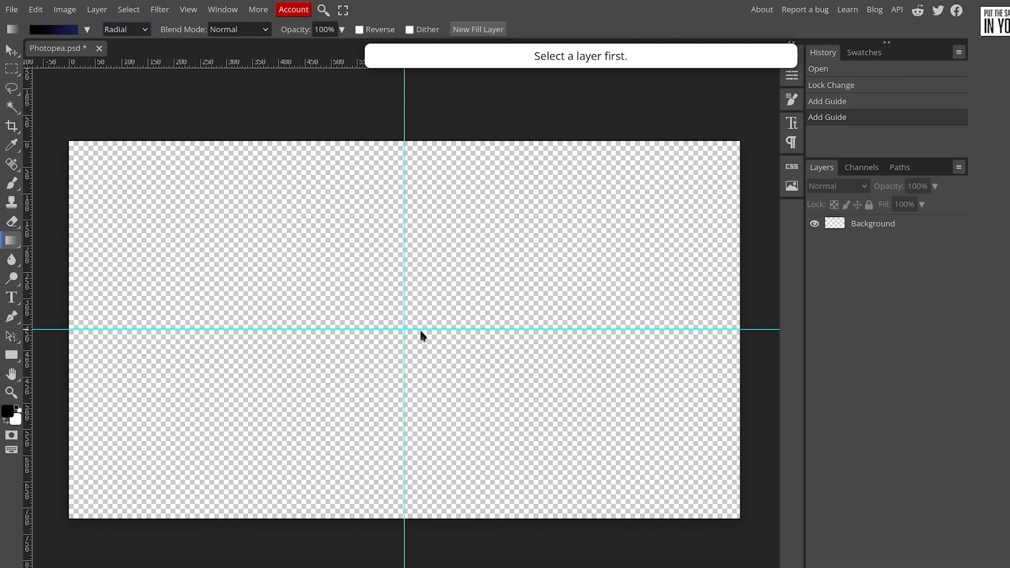
left_click(942, 223)
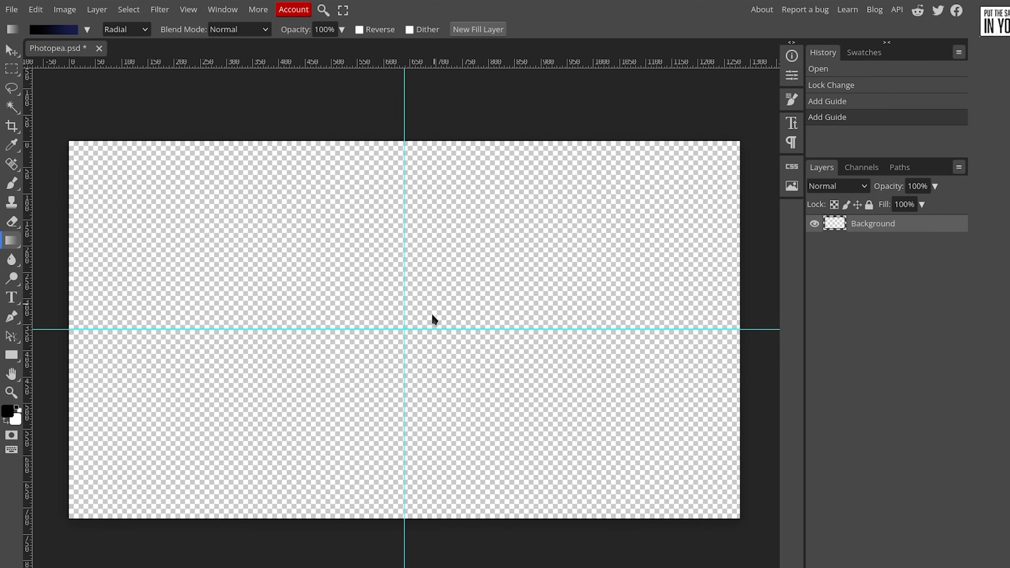
Turn on Reverse and Dither for the gradient, undoing the trial radial fills drawn from the canvas centre.
left_click_drag(404, 330, 734, 332)
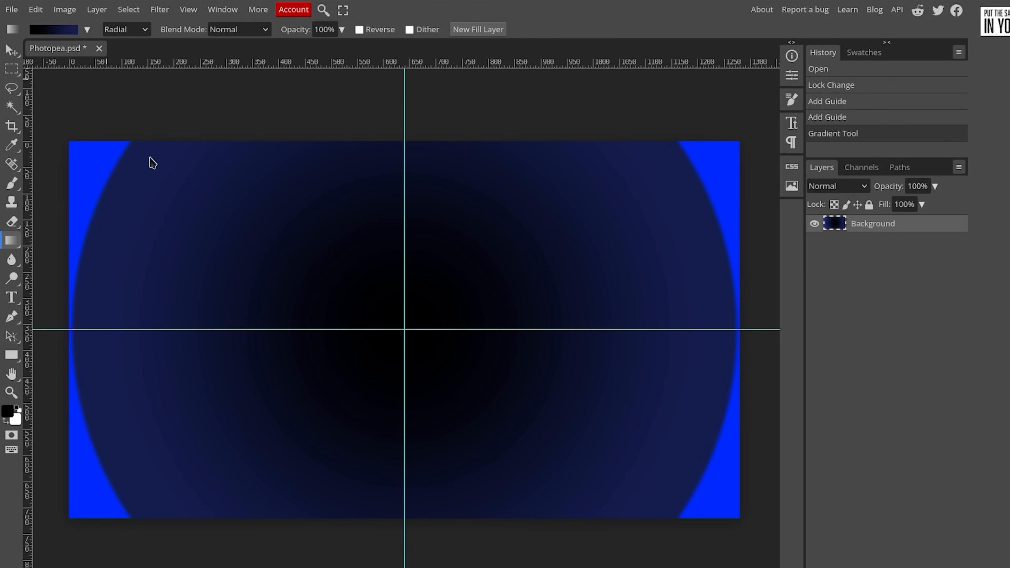
left_click(379, 31)
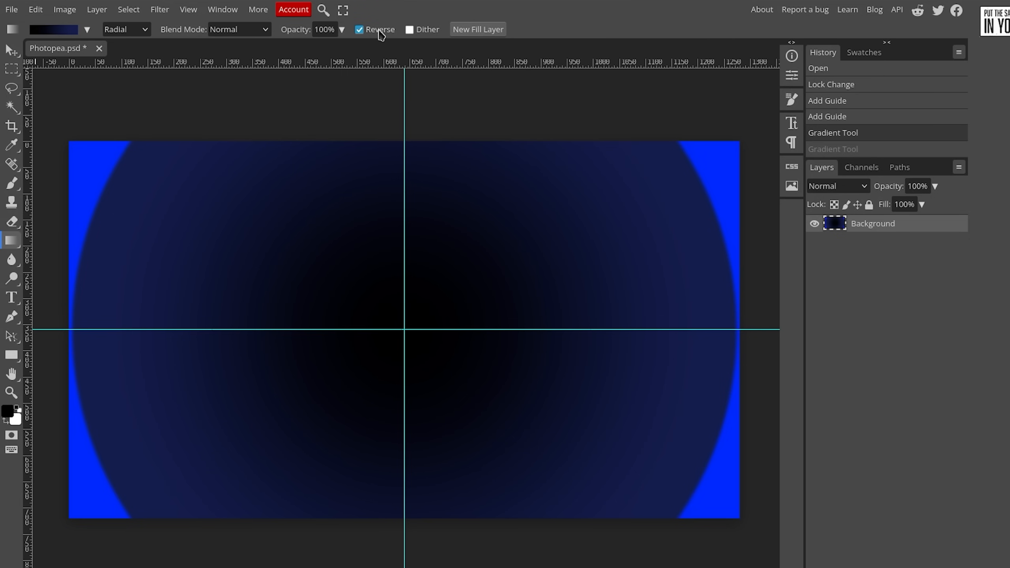
key("ctrl+z")
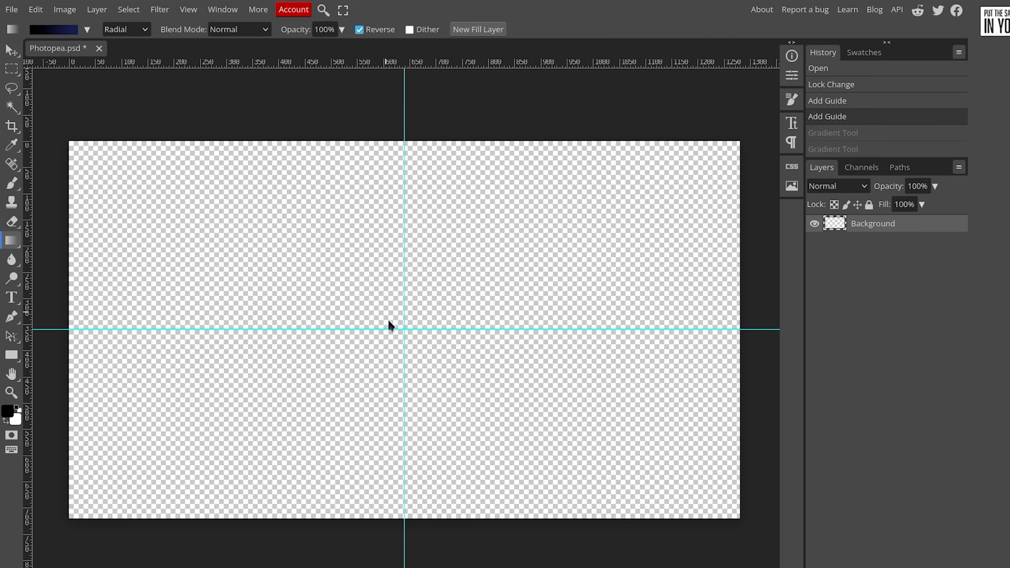
left_click(421, 35)
left_click_drag(396, 331, 598, 326)
key("ctrl+z")
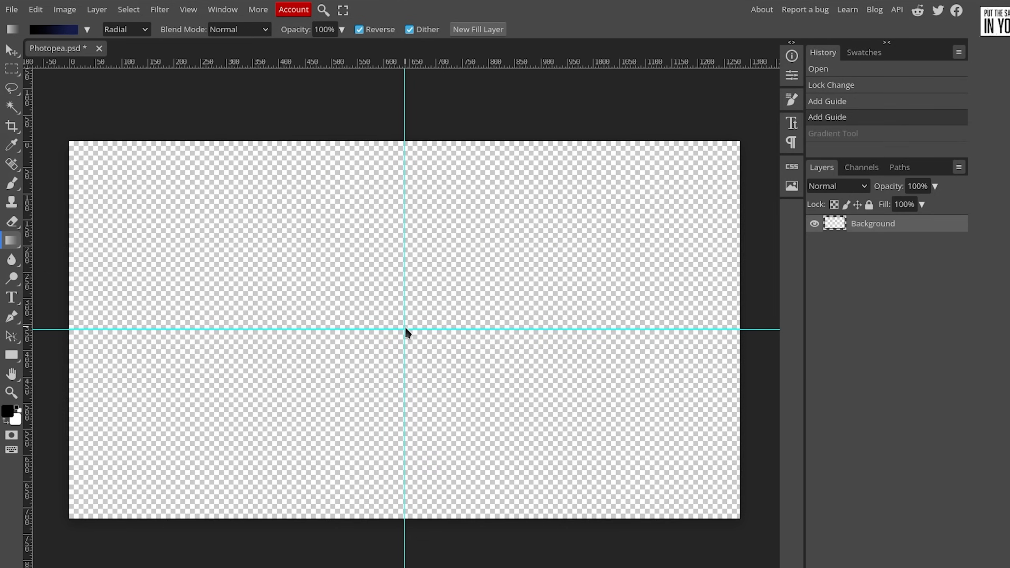
left_click_drag(405, 327, 749, 328)
Change the gradient's black start colour stop to dark grey 2e2e2e and accept the edited gradient.
left_click(87, 30)
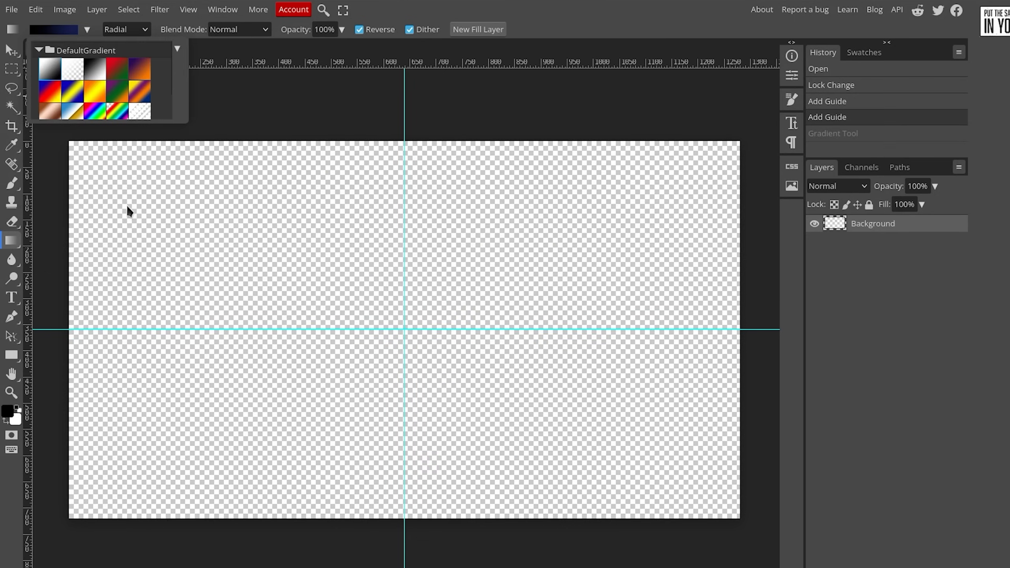
left_click(54, 29)
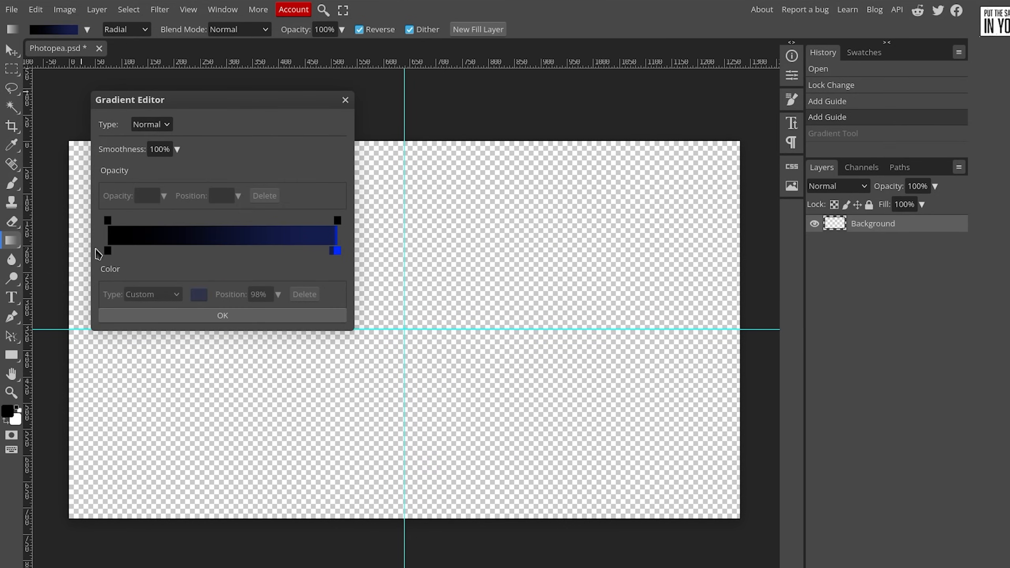
left_click(107, 251)
double_click(107, 250)
left_click_drag(137, 328, 137, 334)
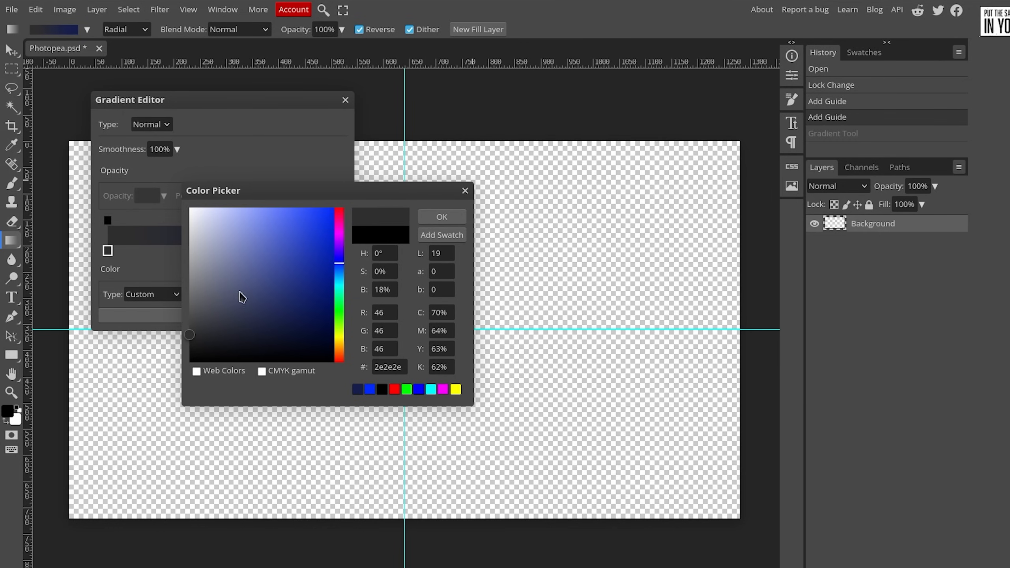
left_click(441, 217)
left_click(251, 315)
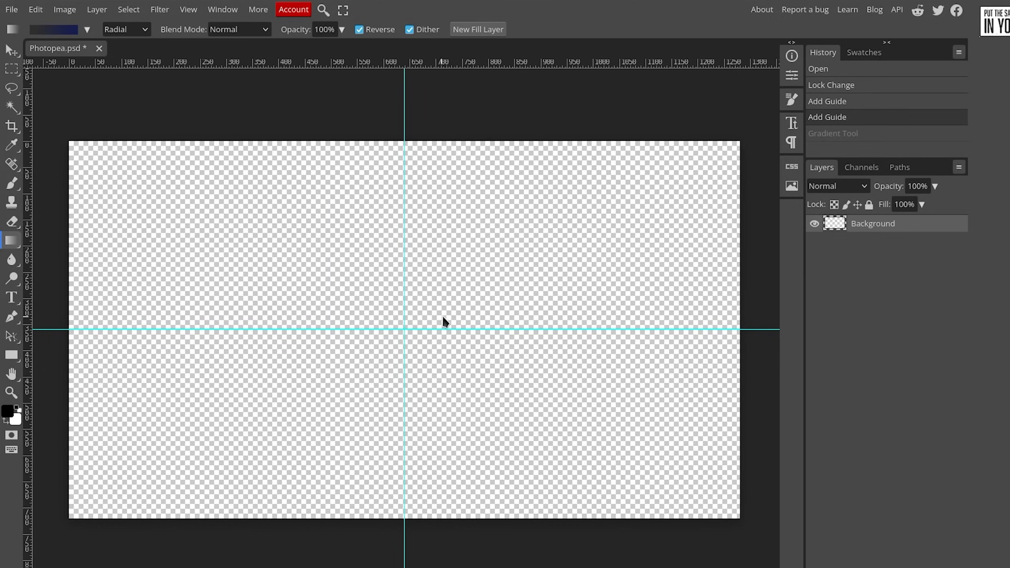
Fill the Background layer with the reversed radial gradient, from the guides' crossing out to the canvas's right edge.
left_click_drag(403, 330, 738, 331)
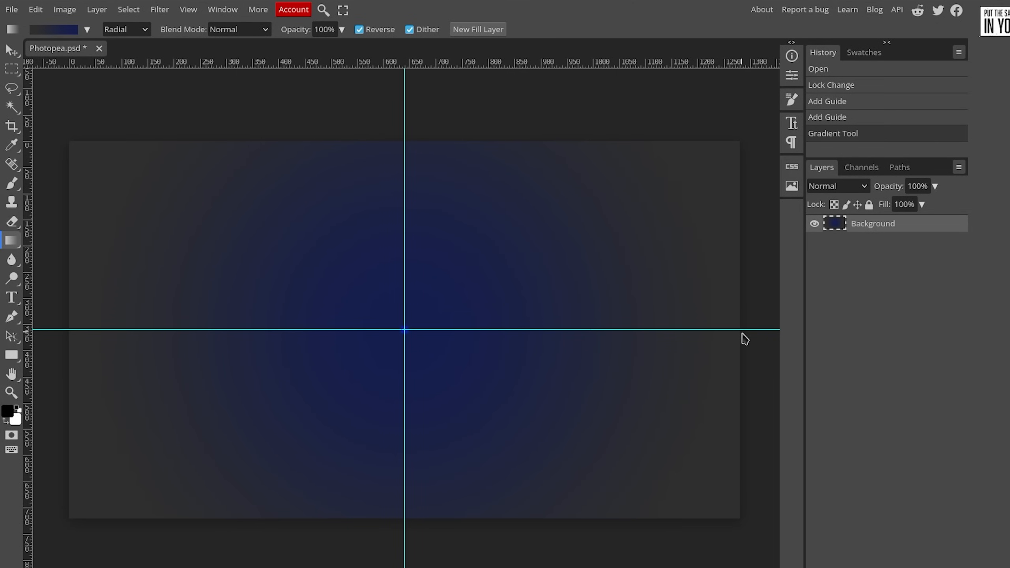
scroll(596, 180, "down", 2)
left_click(410, 30)
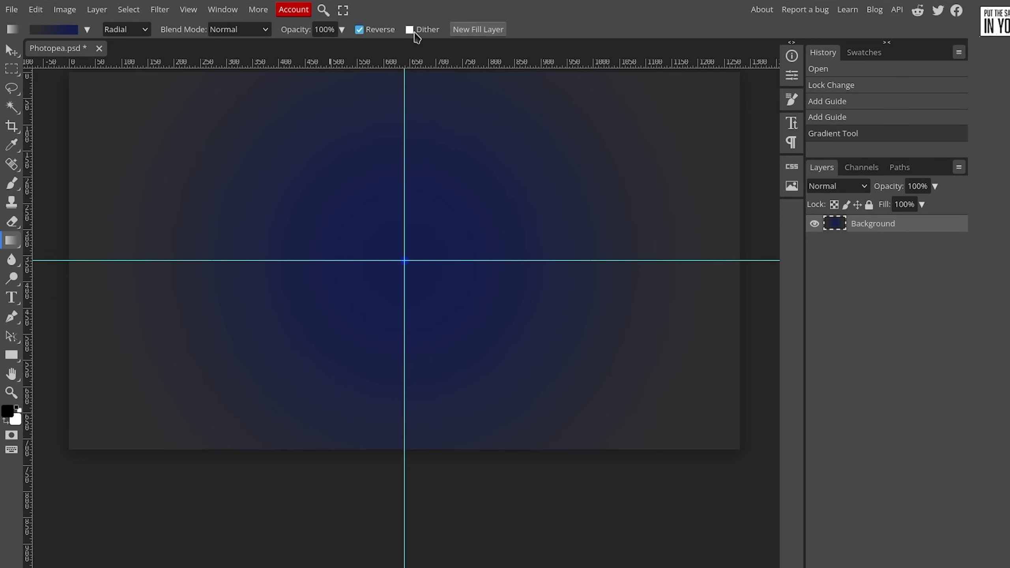
scroll(368, 318, "up", 4)
scroll(367, 318, "down", 2)
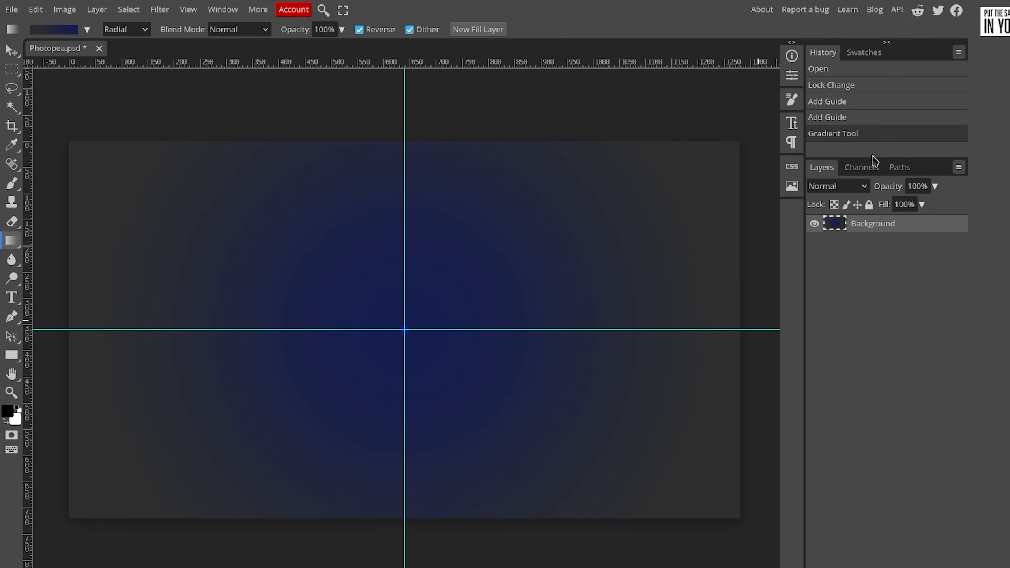
scroll(270, 314, "down", 2)
scroll(272, 316, "up", 2)
Search the web in a new browser tab for "photopeaa logo svg".
key("ctrl+t")
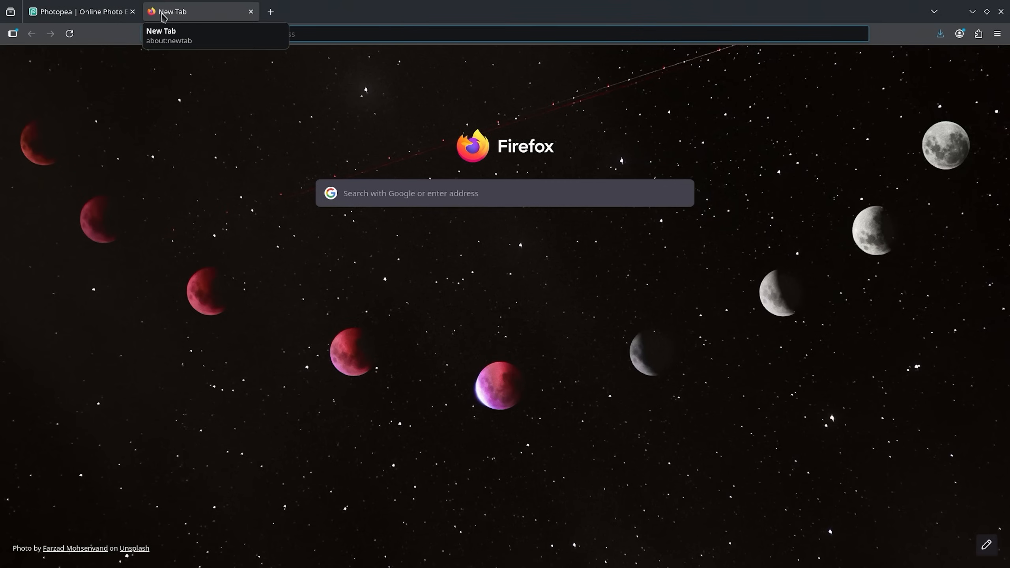
type("svg")
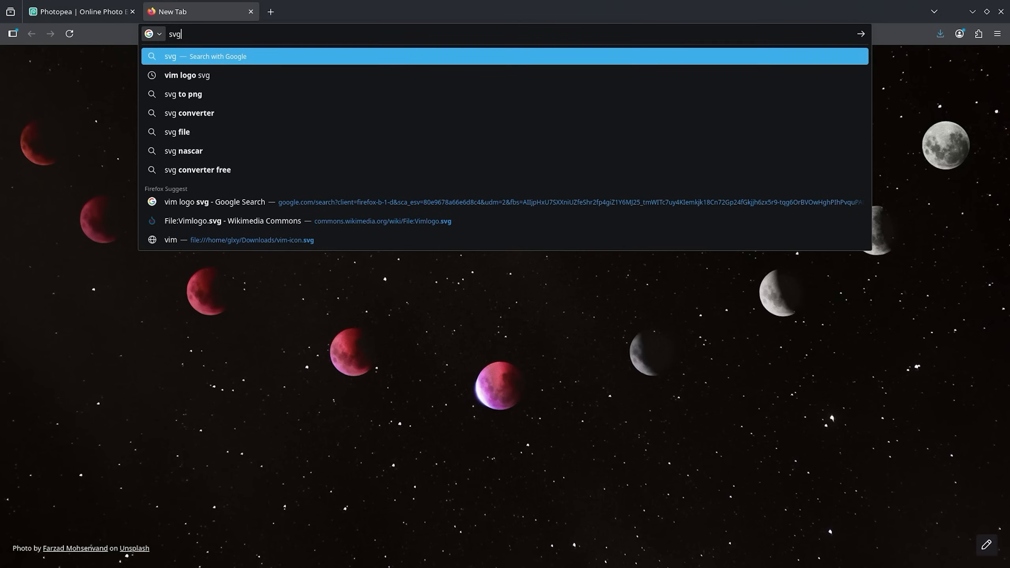
key("BackSpace")
key("BackSpace")
key("BackSpace")
type("photopeaa logo svg")
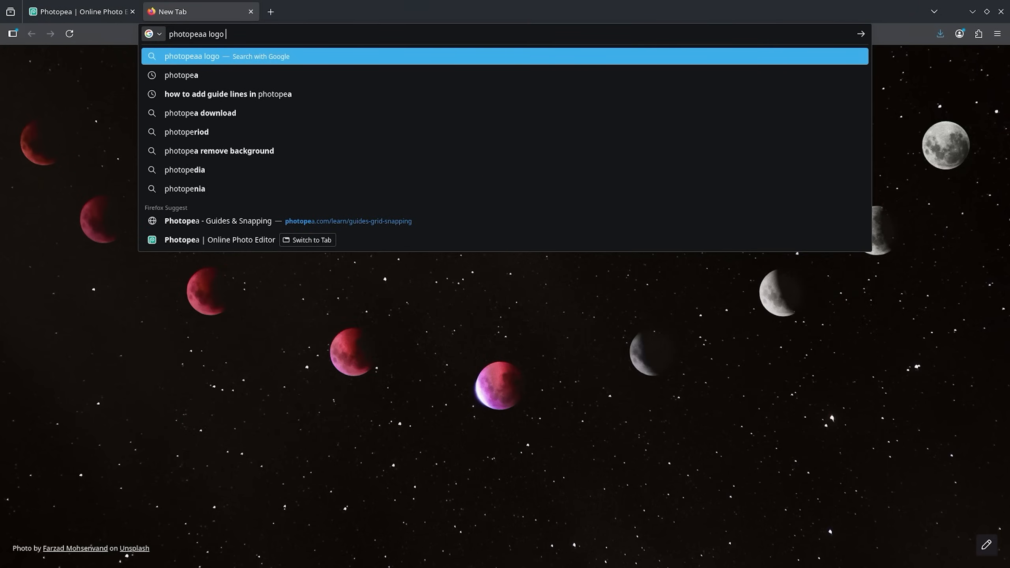
key("Return")
scroll(247, 378, "down", 3)
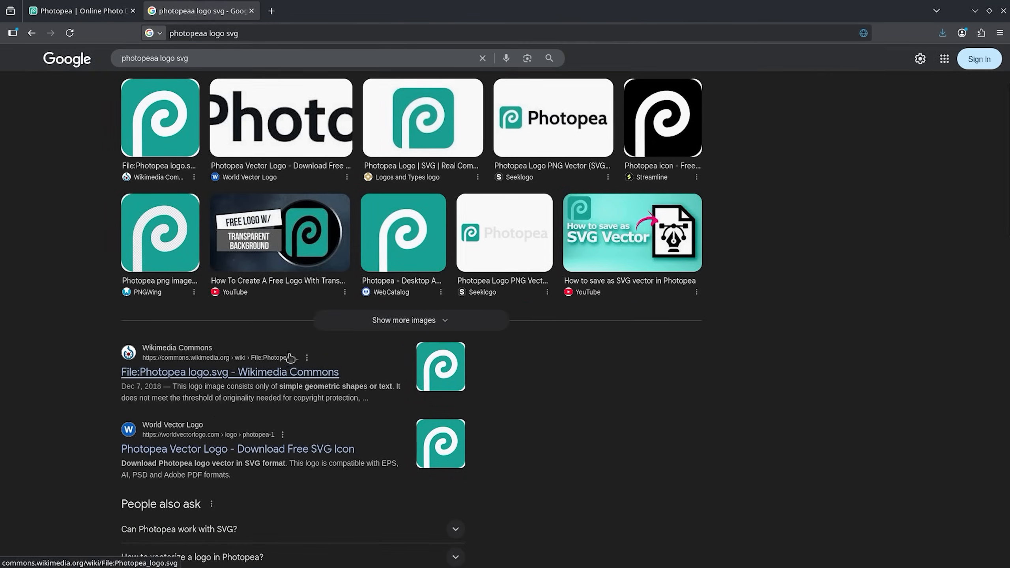
Open the Worldvectorlogo result for the Photopea vector logo and download its SVG file.
left_click(261, 451)
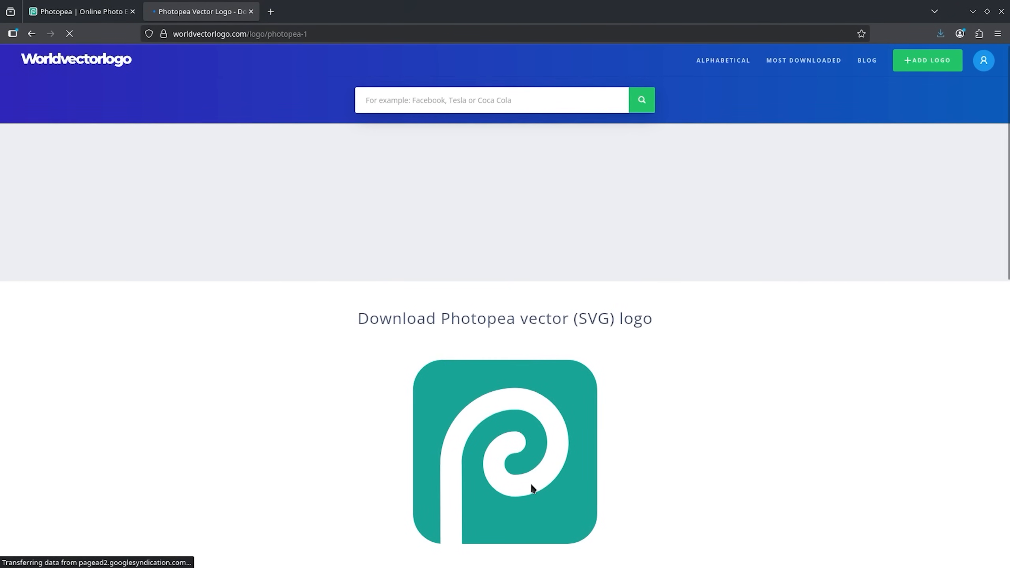
scroll(531, 483, "down", 6)
left_click(504, 284)
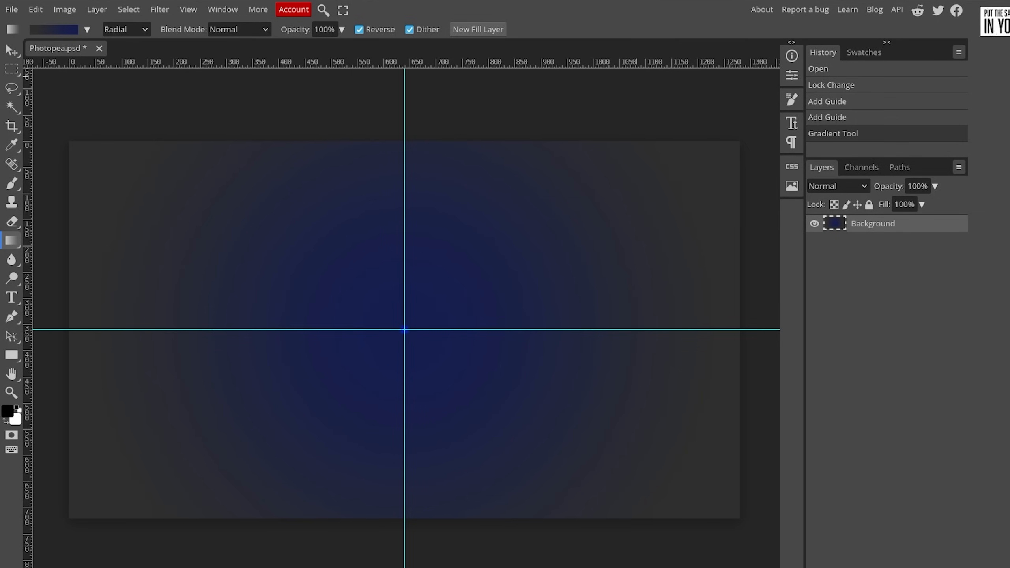
Place the downloaded photopea-1.svg in the thumbnail, centred at 640, 360 px and scaled to 28.79%.
left_click(956, 7)
left_click_drag(851, 19, 360, 408)
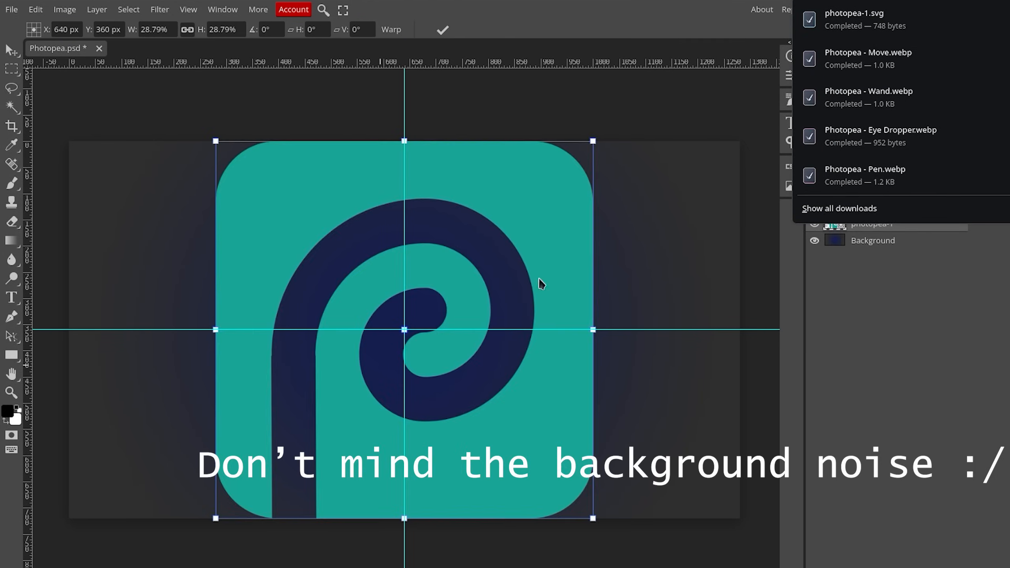
left_click_drag(596, 139, 565, 153)
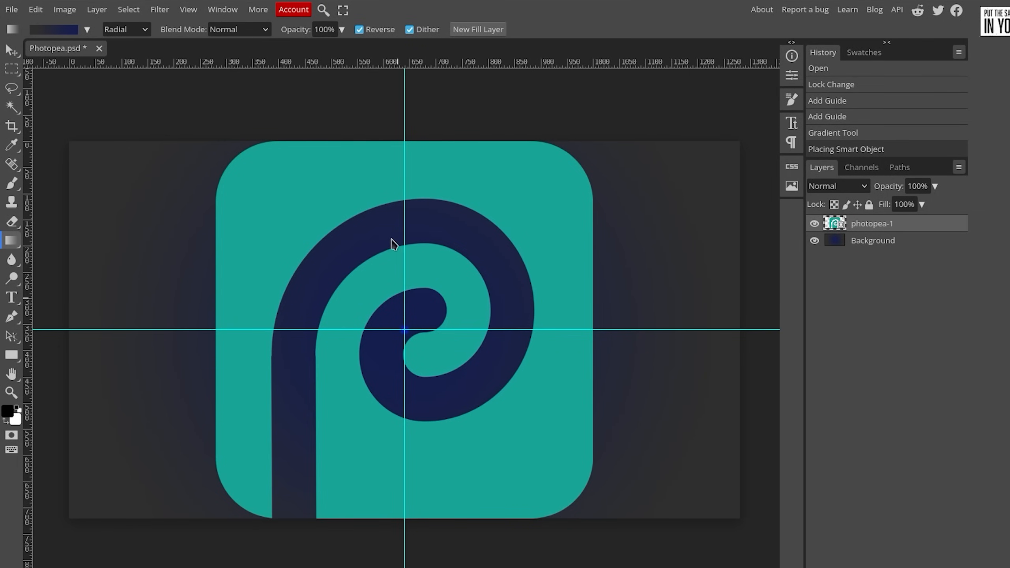
Try to transform the placed logo by shortcut and delete the duplicate logo layers this creates.
key("ctrl+alt+shift+t")
key("ctrl+z")
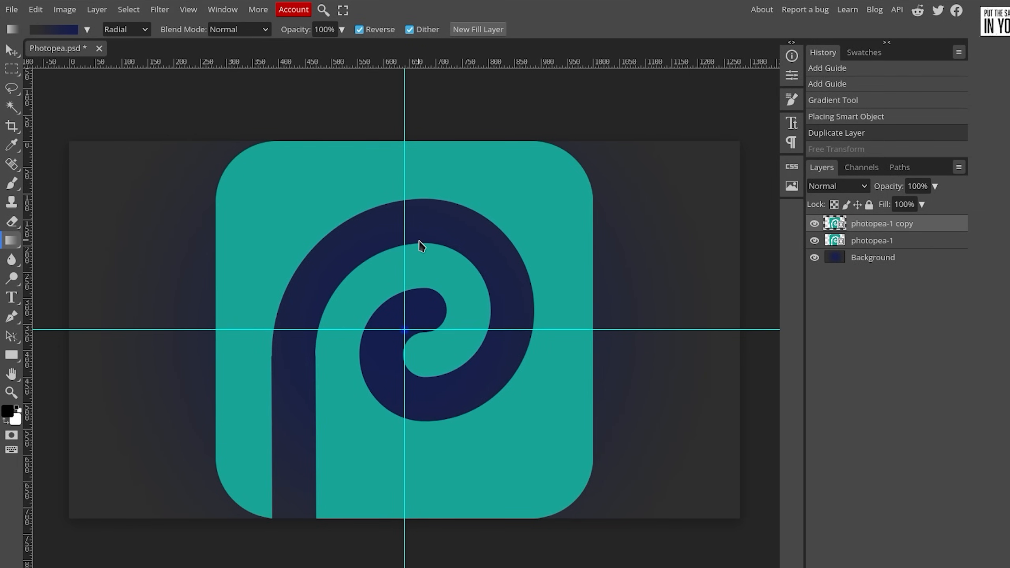
key("t")
left_click(11, 51)
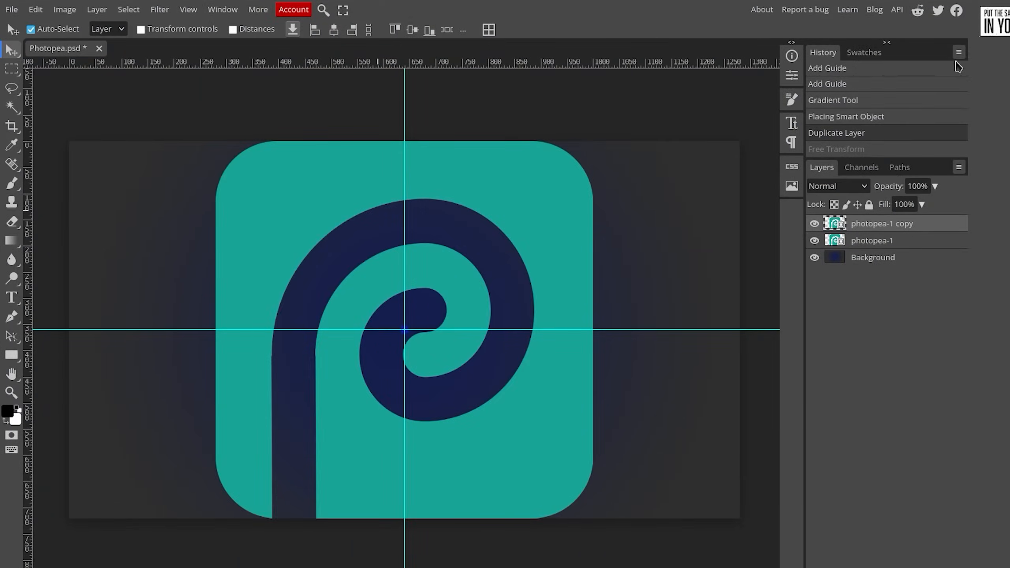
key("Return")
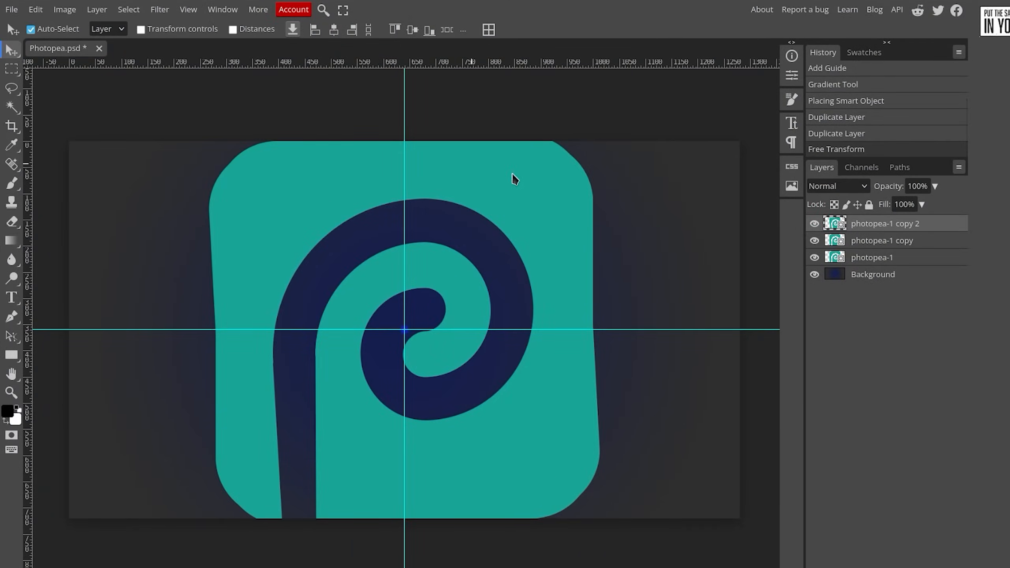
left_click(894, 242)
key("Delete")
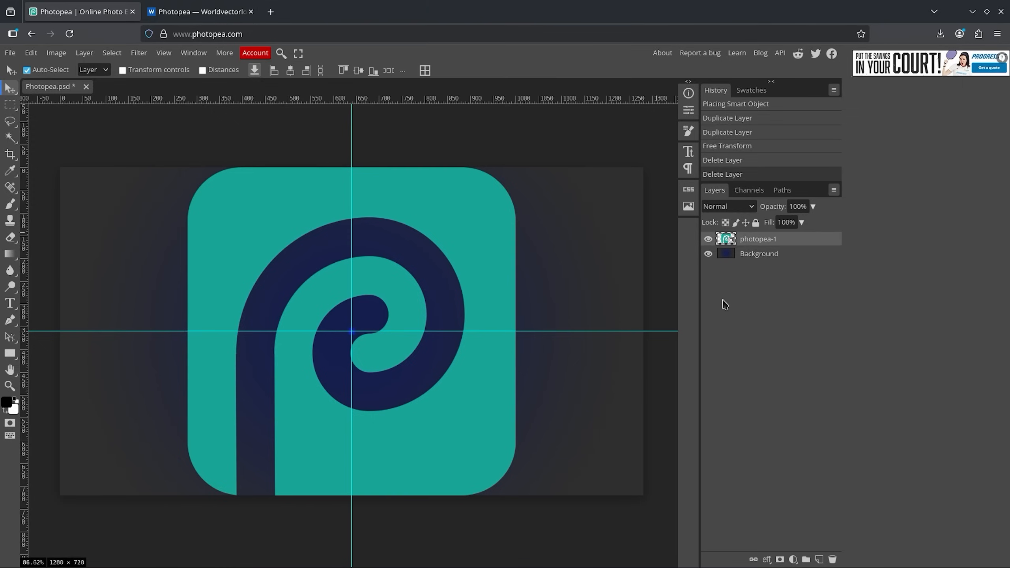
Search the web in a new browser tab for "Photopea transform shortcut".
key("ctrl+t")
type("POhoto")
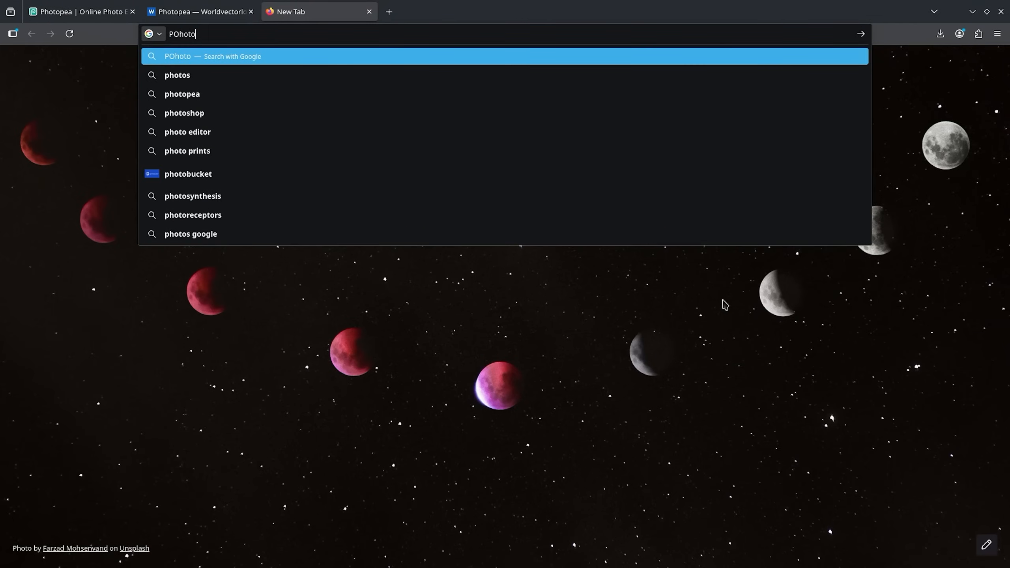
key("ctrl+BackSpace")
type("Photop")
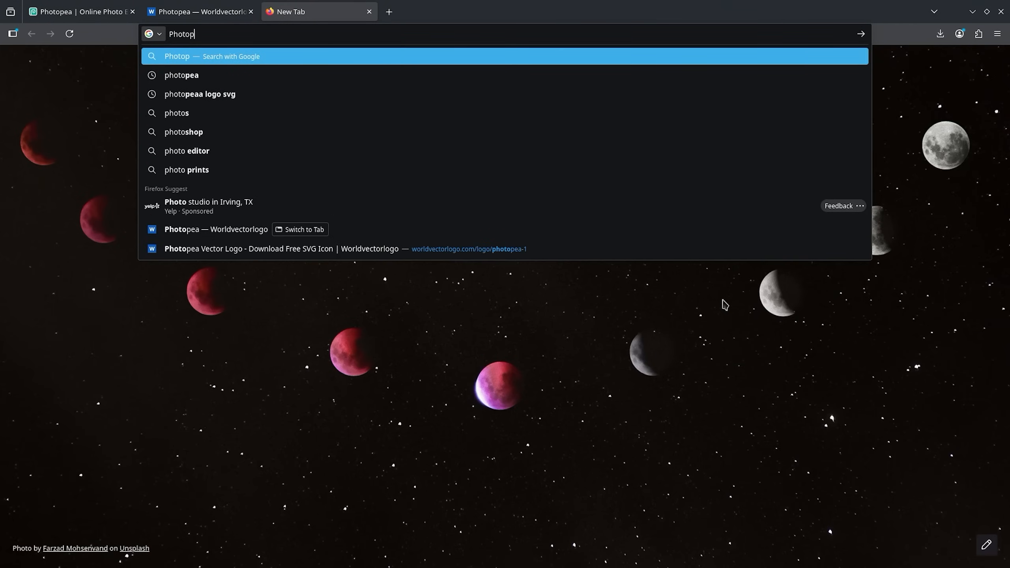
type("ea transform shortcut")
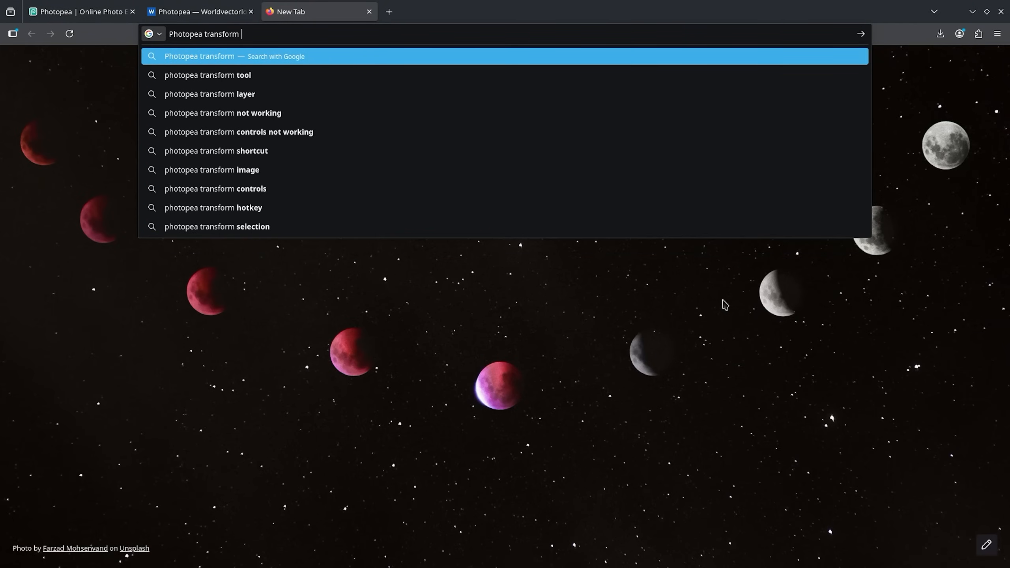
key("Return")
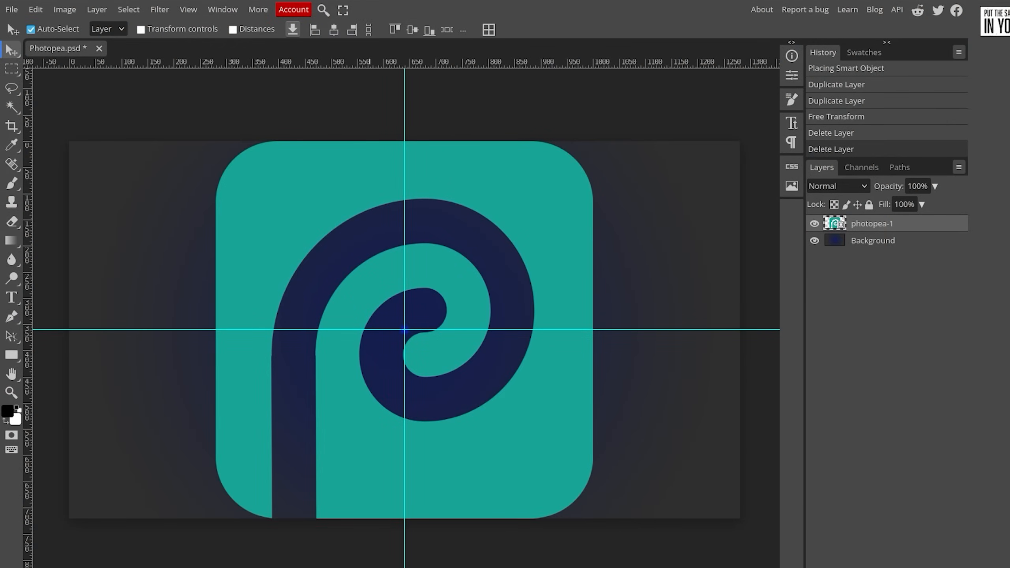
Move the photopea-1 logo slightly to the left of the canvas centre.
right_click(254, 222)
left_click(894, 327)
mouse_move(16, 56)
left_click_drag(398, 266, 384, 267)
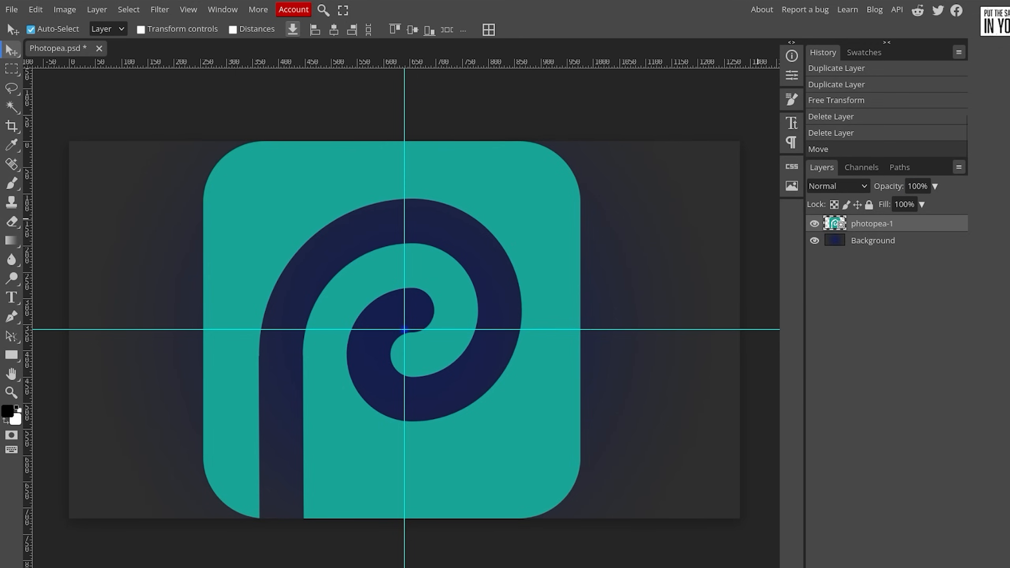
Replace the oversized logo with a fresh copy of photopea-1.svg, scaled to about 21% and placed centrally in the lower part of the canvas.
key("Delete")
left_click_drag(855, 19, 419, 295)
mouse_move(480, 308)
left_mouse_down()
mouse_move(484, 283)
mouse_move(483, 294)
left_mouse_up()
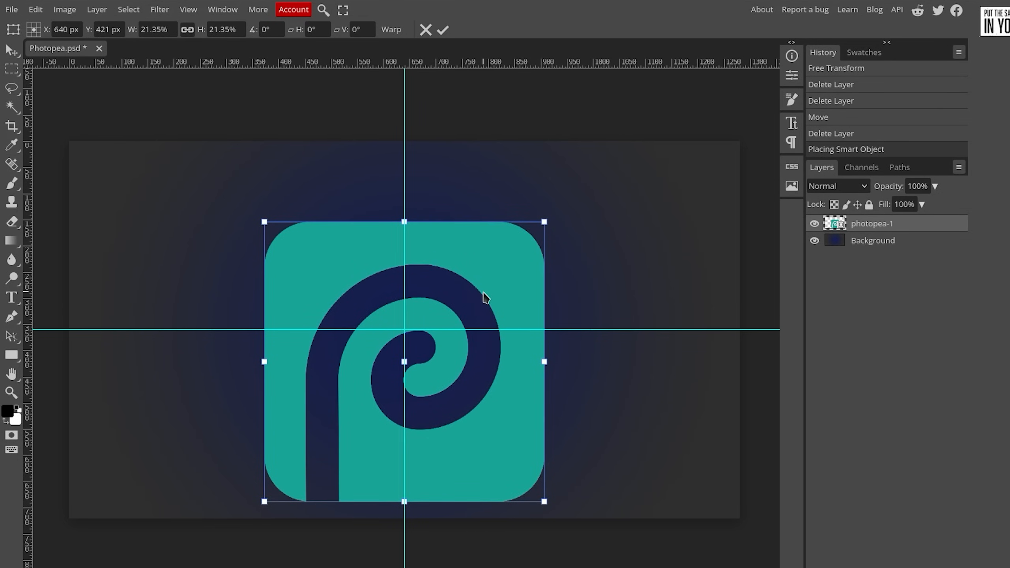
left_click_drag(401, 226, 412, 203)
left_click_drag(394, 334, 394, 343)
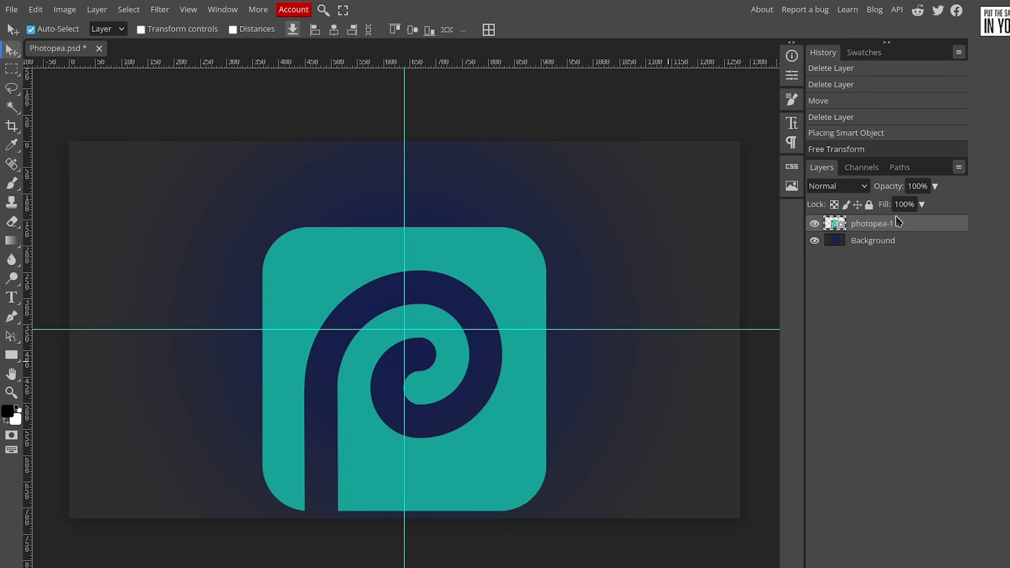
Add a Drop Shadow to the photopea-1 logo with 35% opacity, 120° angle, 10 px distance, 25% spread and 18 px size.
double_click(936, 232)
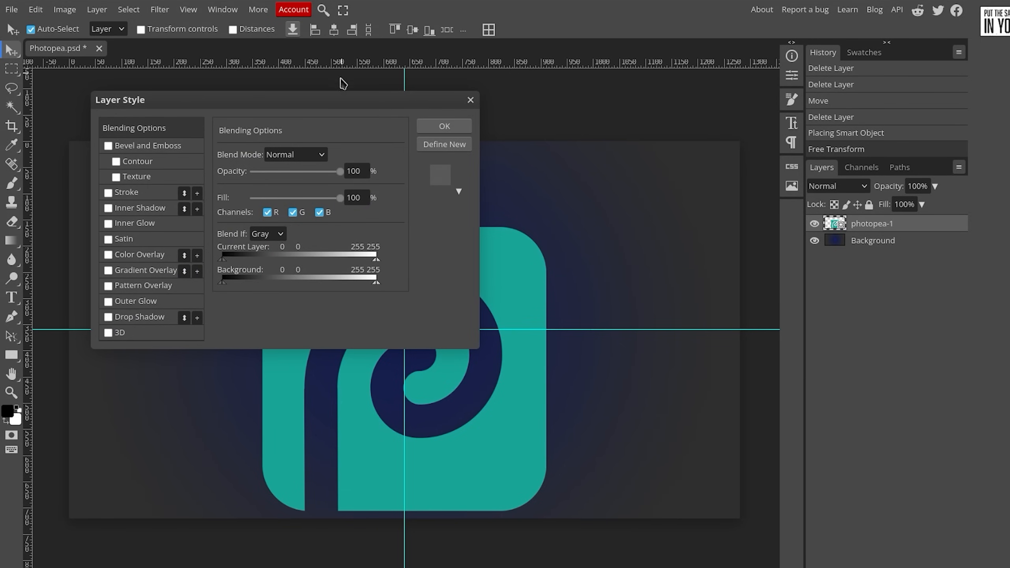
left_click_drag(361, 110, 490, 168)
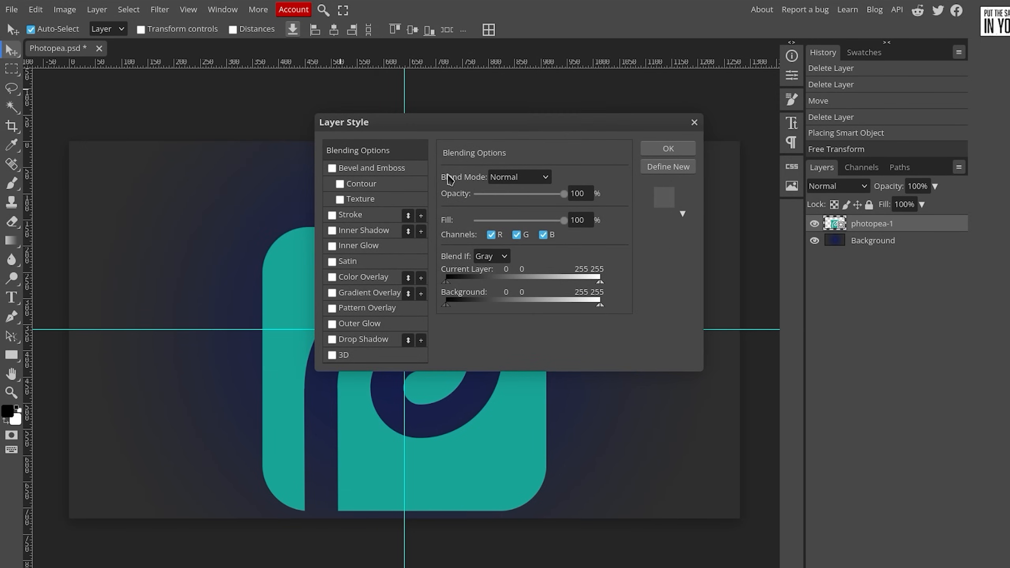
left_click(332, 340)
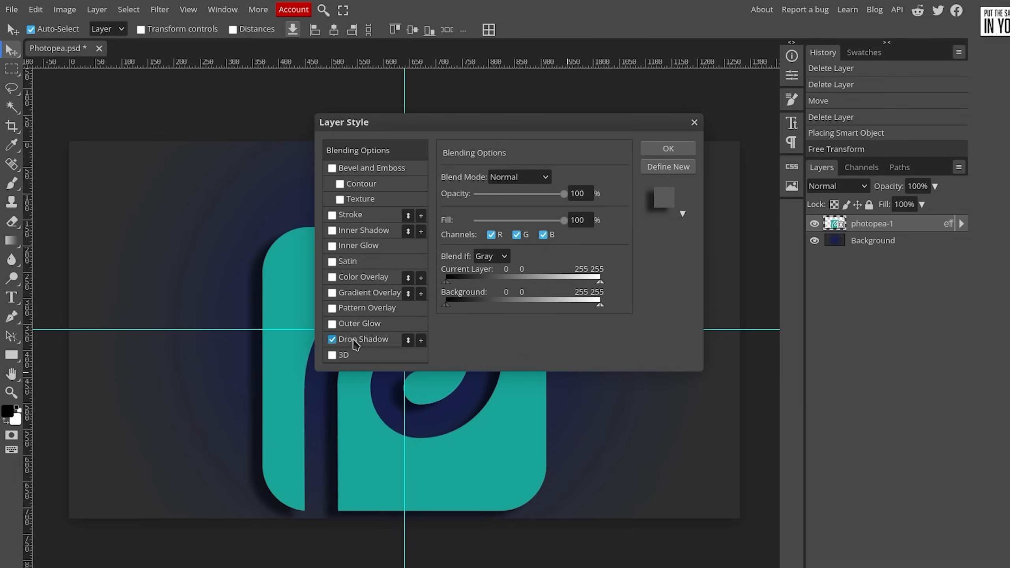
type("120")
left_click_drag(527, 194, 508, 194)
left_click_drag(537, 126, 595, 55)
left_click_drag(549, 168, 557, 185)
left_click_drag(540, 203, 545, 215)
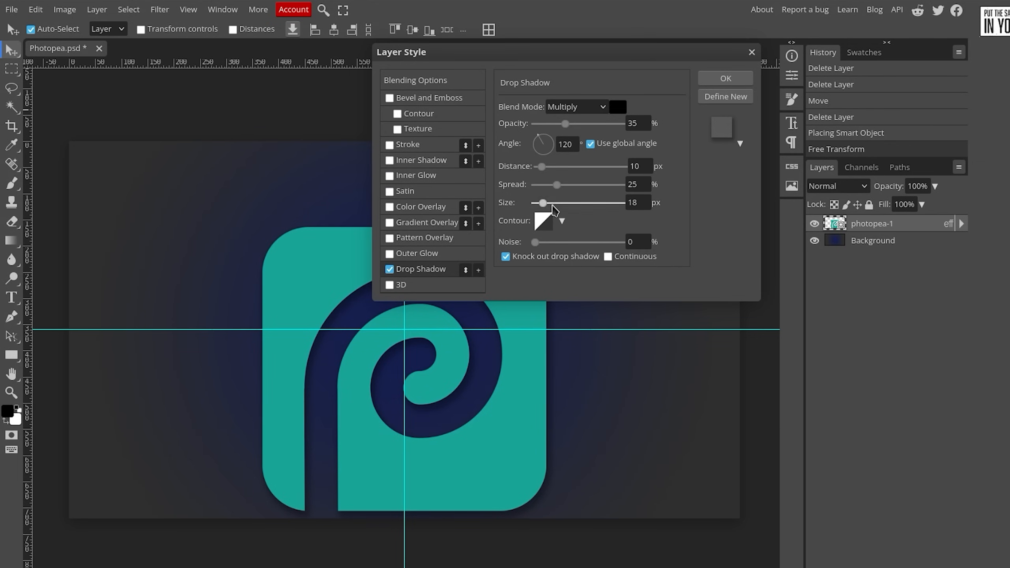
Add a white Inner Glow to the logo with Screen blending, 82% opacity and a size of 48 px, leaving Inner Shadow off.
left_click(390, 160)
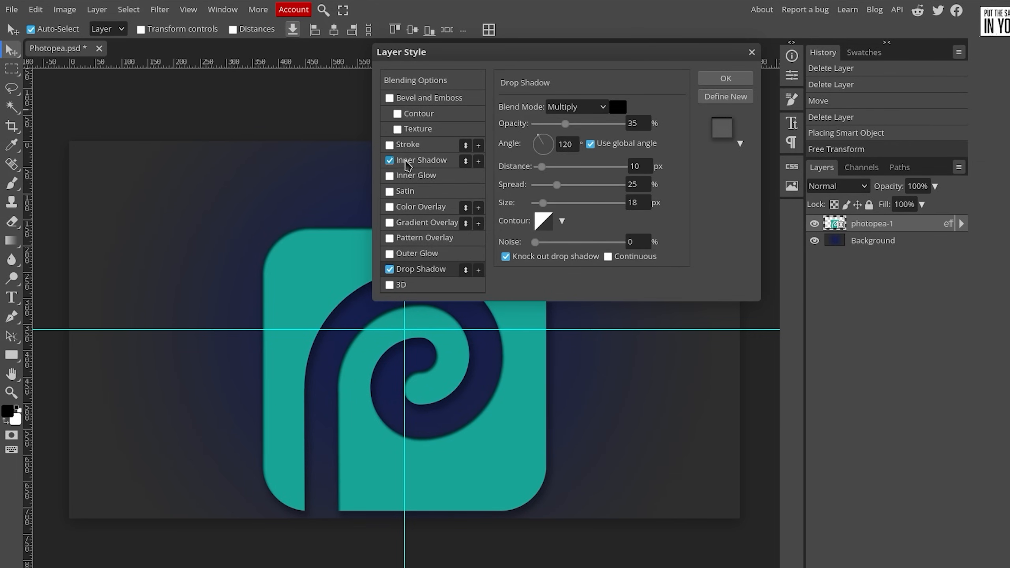
left_click(390, 161)
left_click(390, 176)
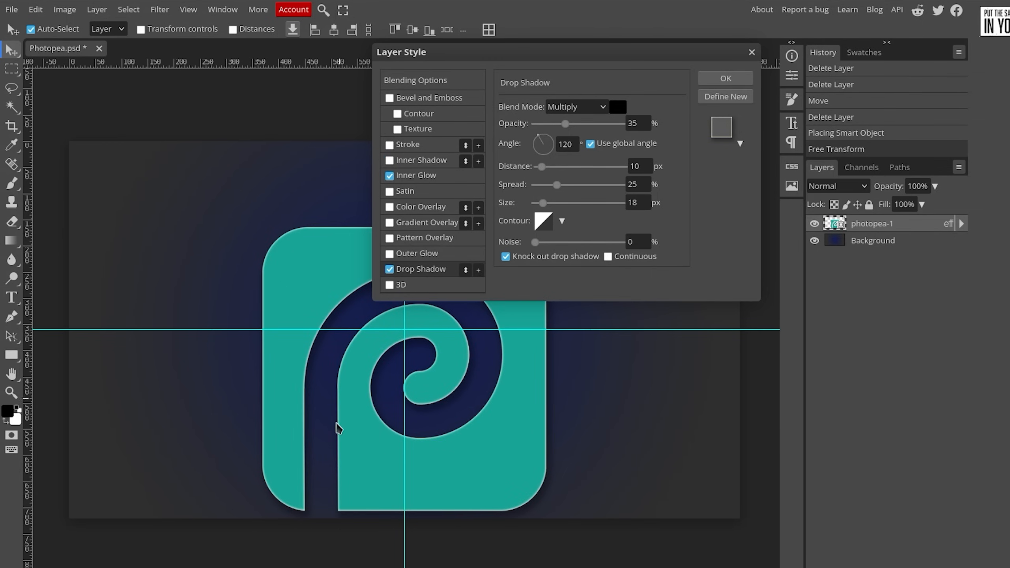
left_click(445, 176)
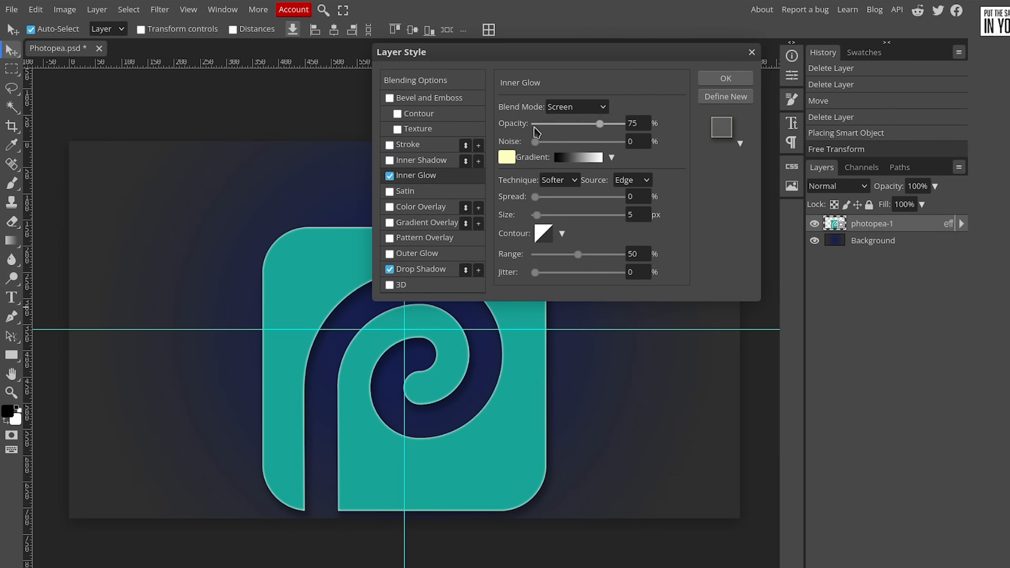
left_click(571, 106)
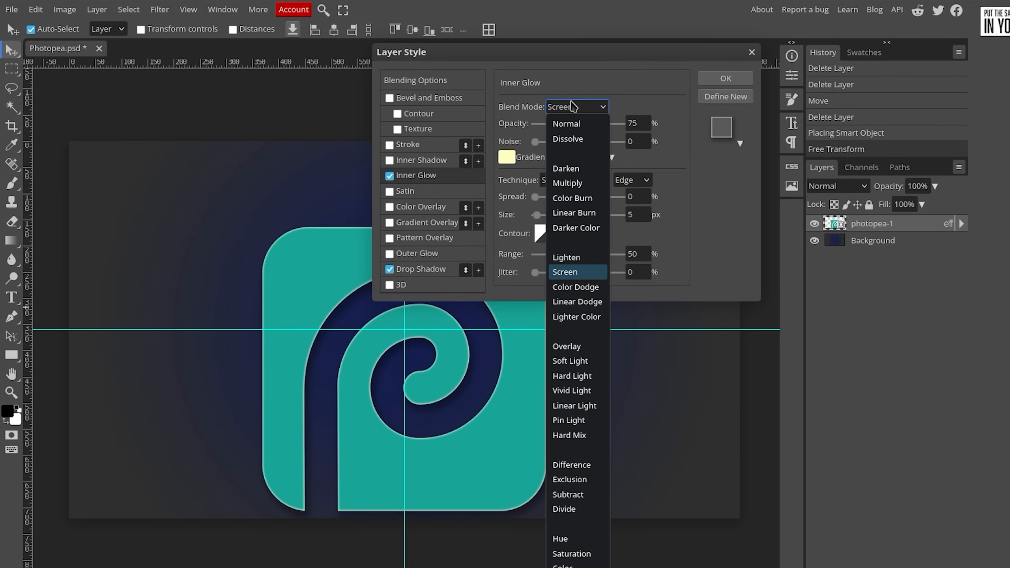
left_click(661, 152)
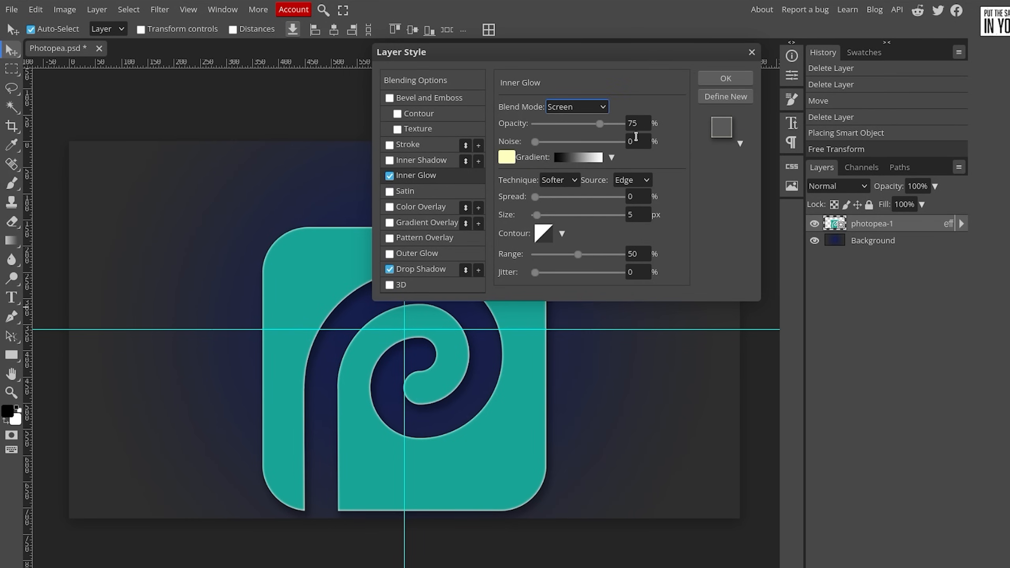
left_click(605, 125)
left_click(502, 158)
left_click_drag(271, 261, 82, 208)
left_click(442, 217)
left_click_drag(536, 215, 557, 216)
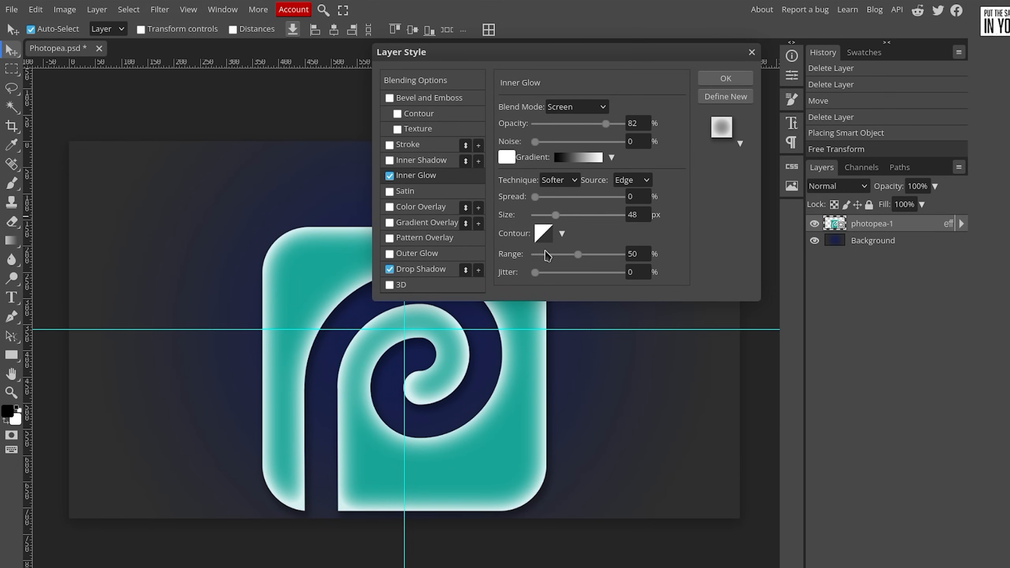
Set the inner glow's blend mode to Overlay and its size to 33 px, and apply the layer style.
left_click(589, 111)
left_click(572, 361)
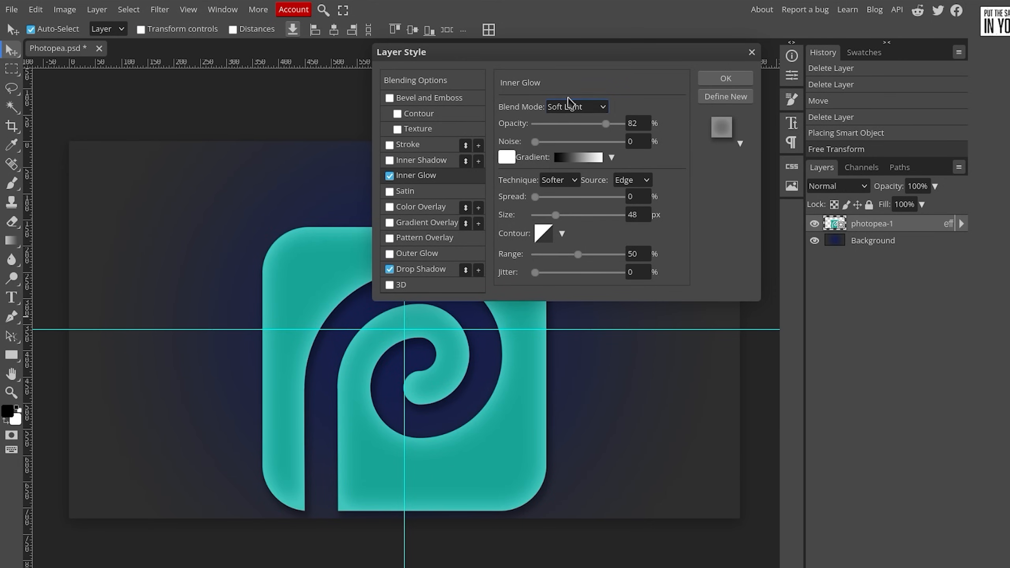
left_click(569, 102)
left_click(576, 345)
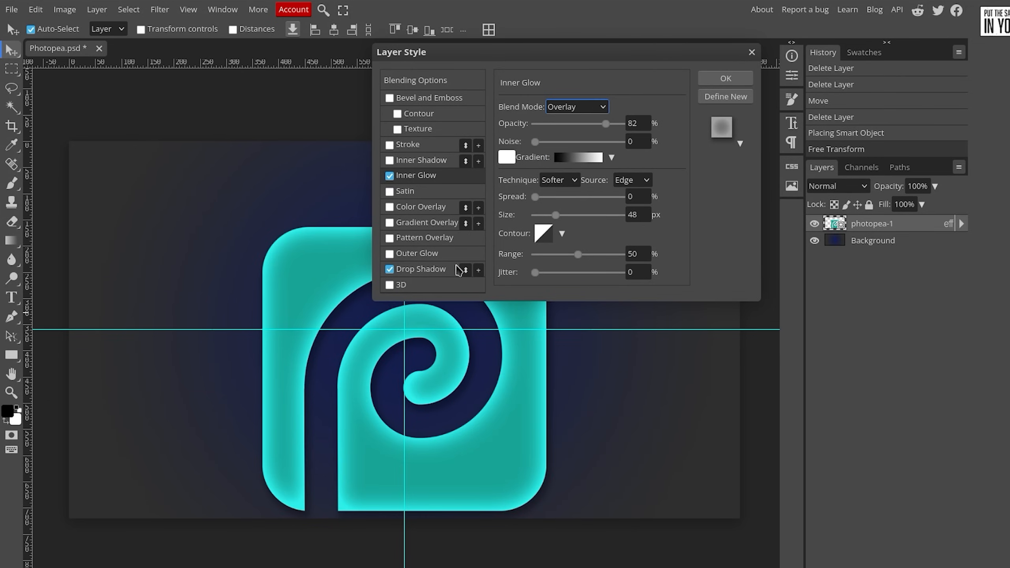
left_click_drag(556, 216, 550, 217)
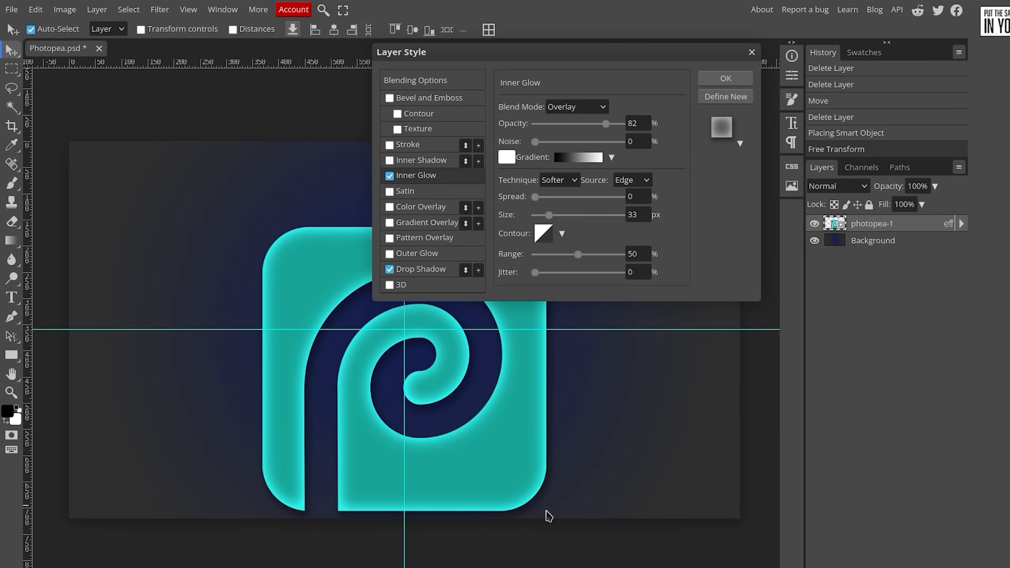
left_click(728, 80)
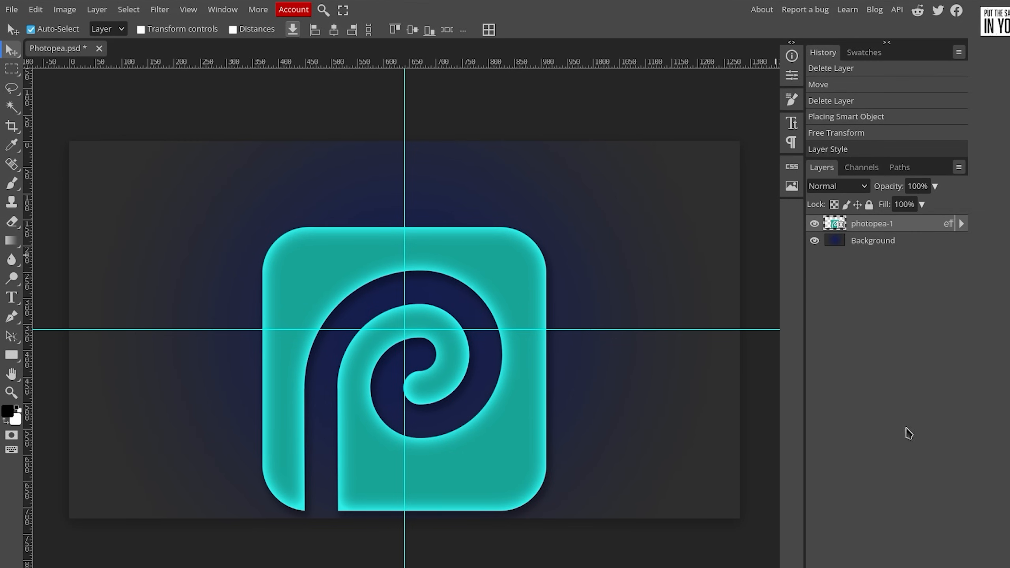
List the effects on the photopea-1 layer and view its Blending Options without changing them.
left_click(961, 224)
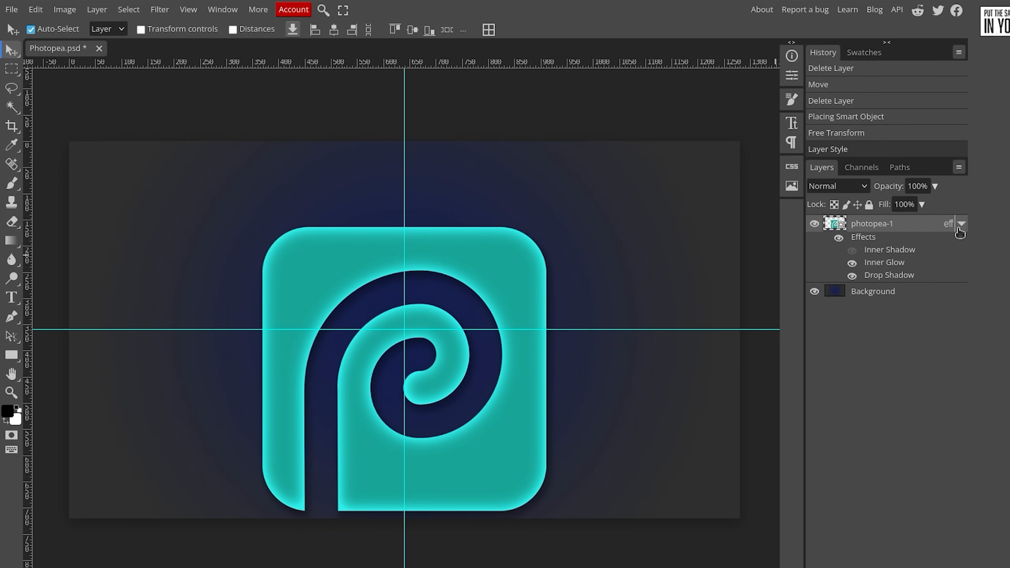
right_click(889, 223)
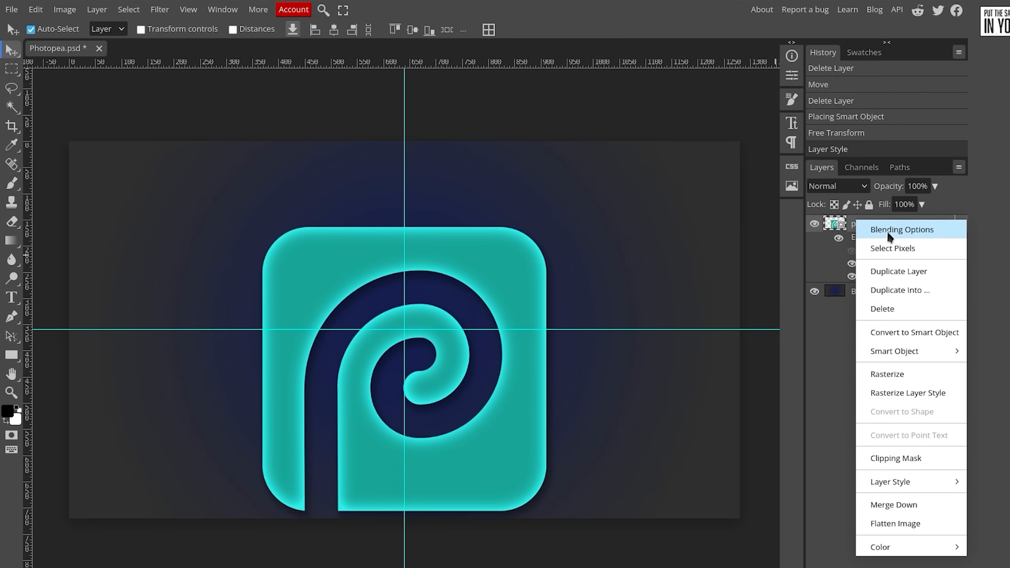
left_click(904, 233)
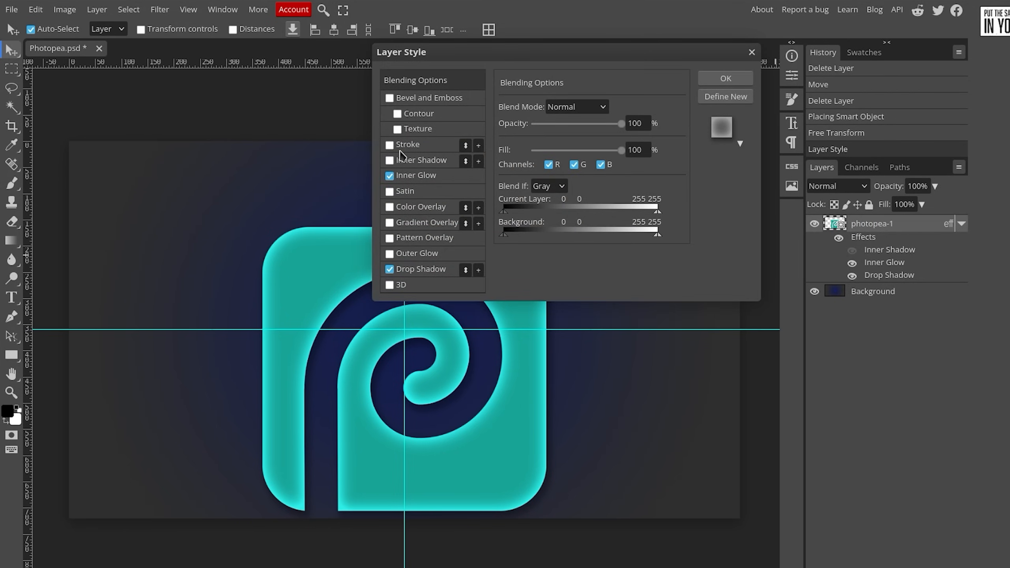
left_click(751, 53)
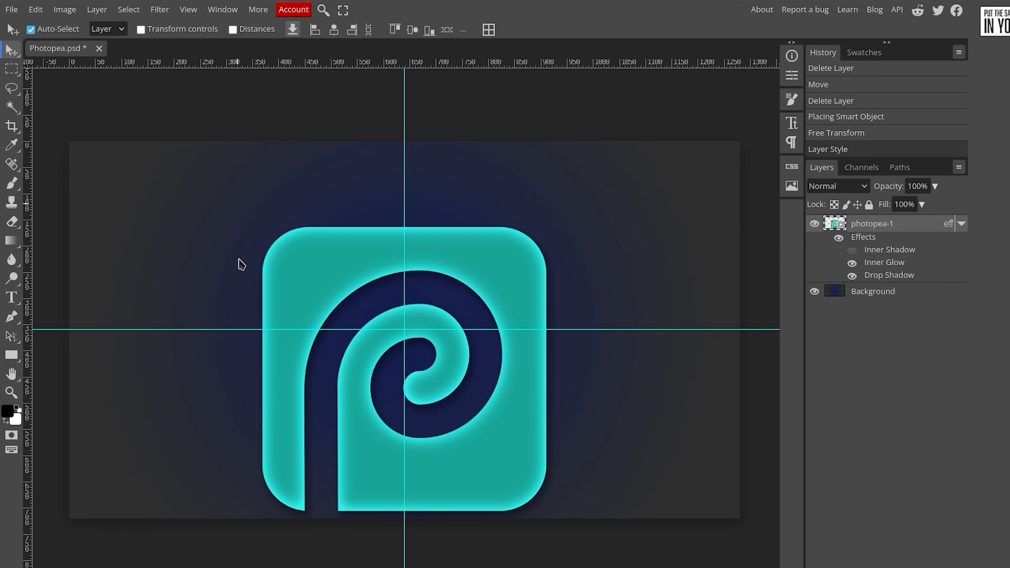
Place the Erase, Eye Dropper, Move, Pen and Wand icons from the Downloads/Photopea folder onto the canvas at their original size.
scroll(131, 255, "down", 2)
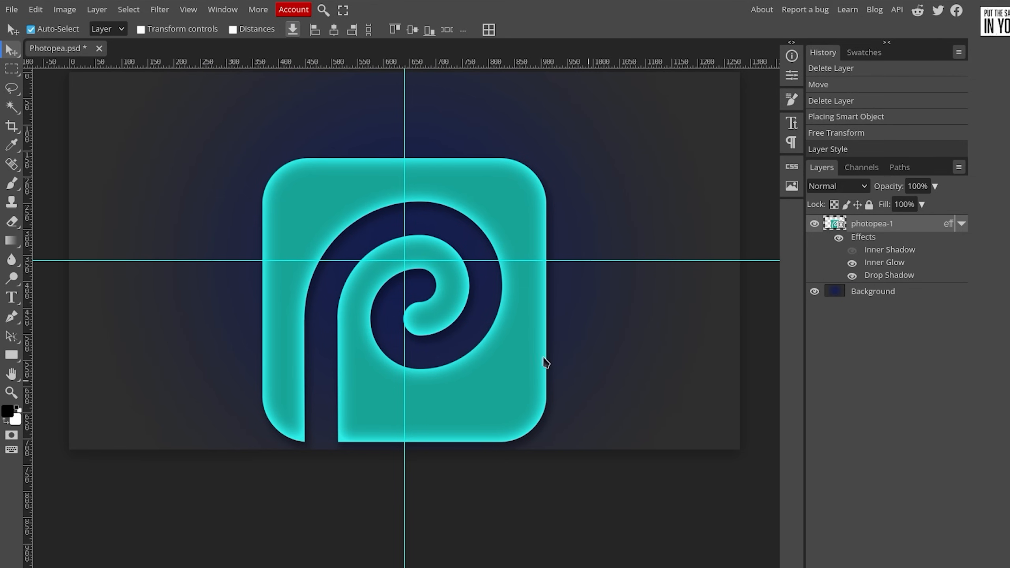
mouse_move(1, 124)
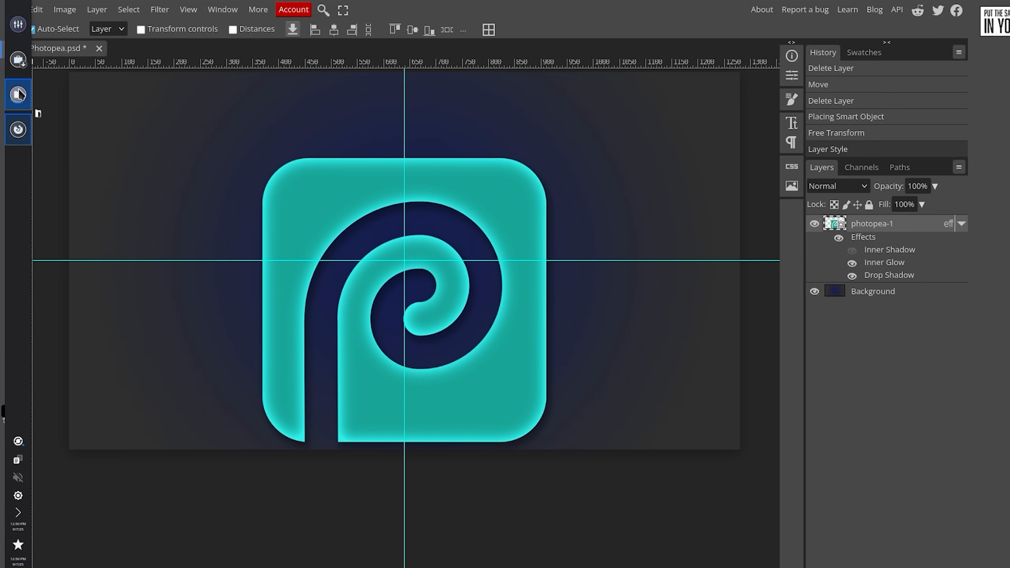
left_click(18, 94)
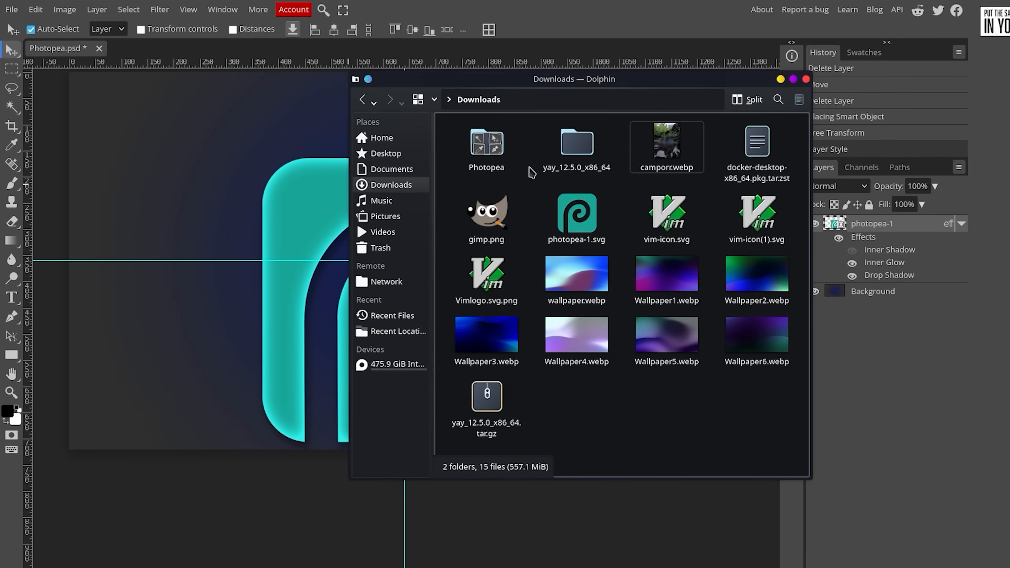
double_click(484, 144)
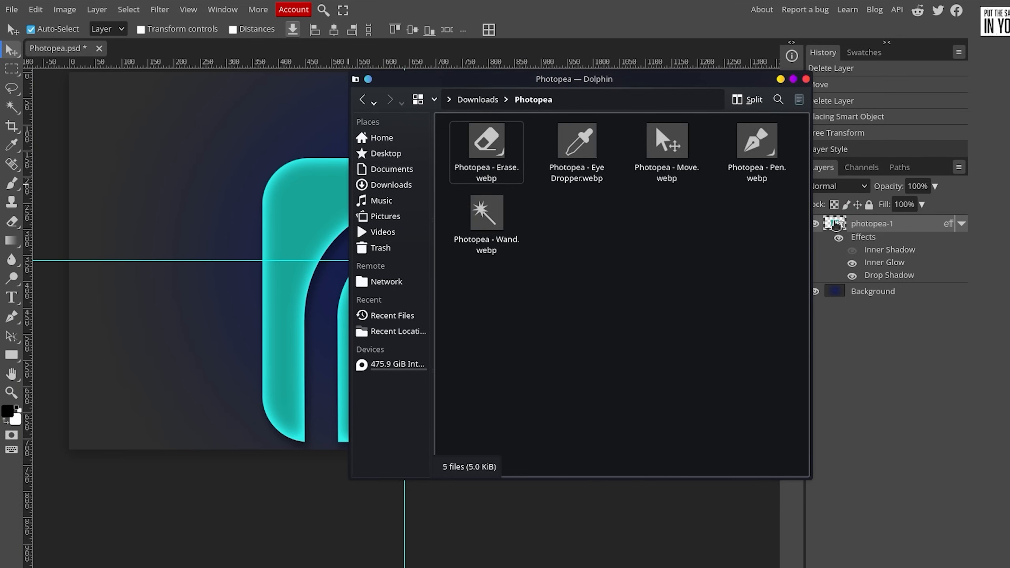
left_click_drag(722, 222, 440, 121)
left_click(756, 293)
mouse_move(743, 233)
left_mouse_down()
mouse_move(500, 205)
mouse_move(453, 160)
mouse_move(132, 239)
mouse_move(152, 221)
left_mouse_up()
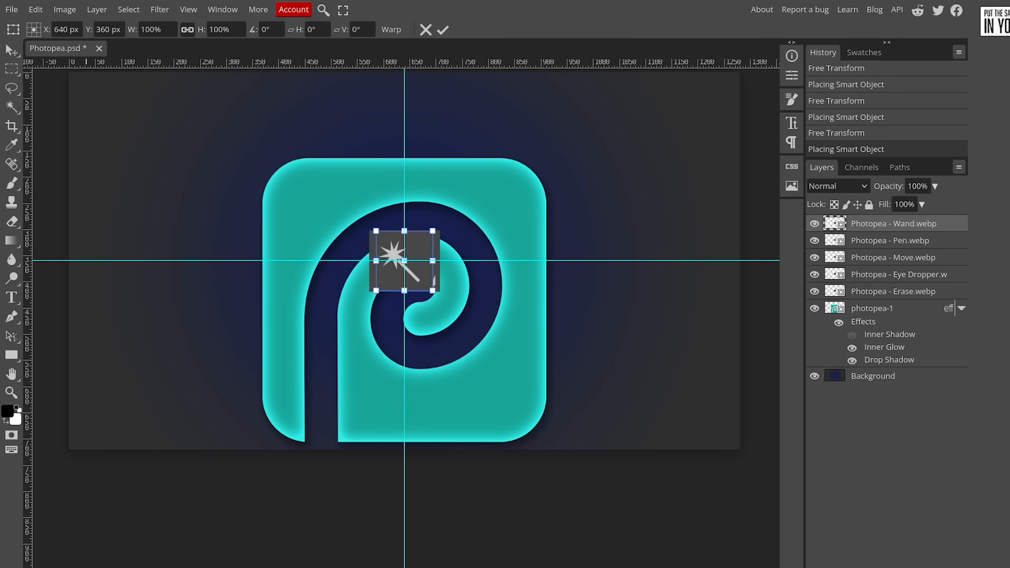
left_click(444, 29)
Spread the icons around the logo: Move, Eye Dropper and Pen down its left side, Erase at its upper right and Wand at its lower right.
left_click_drag(374, 257, 637, 395)
left_click_drag(393, 258, 250, 261)
mouse_move(394, 244)
left_mouse_down()
mouse_move(129, 352)
mouse_move(129, 369)
mouse_move(193, 228)
mouse_move(163, 181)
left_mouse_up()
mouse_move(402, 259)
left_mouse_down()
mouse_move(80, 302)
mouse_move(119, 286)
left_mouse_up()
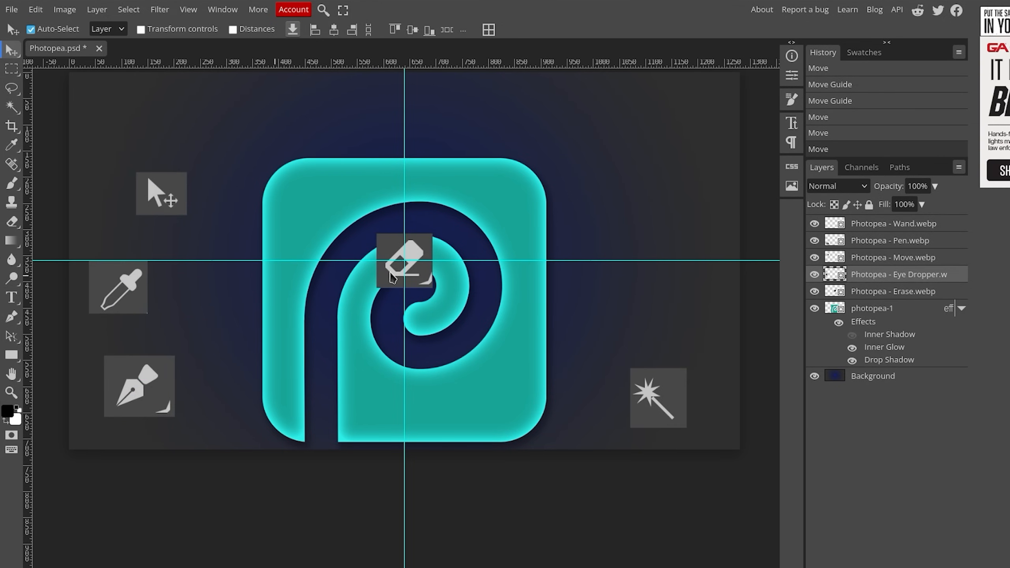
mouse_move(392, 248)
left_mouse_down()
mouse_move(651, 143)
mouse_move(628, 155)
left_mouse_up()
Bring up the Downloads folder in the Dolphin file manager.
mouse_move(1, 206)
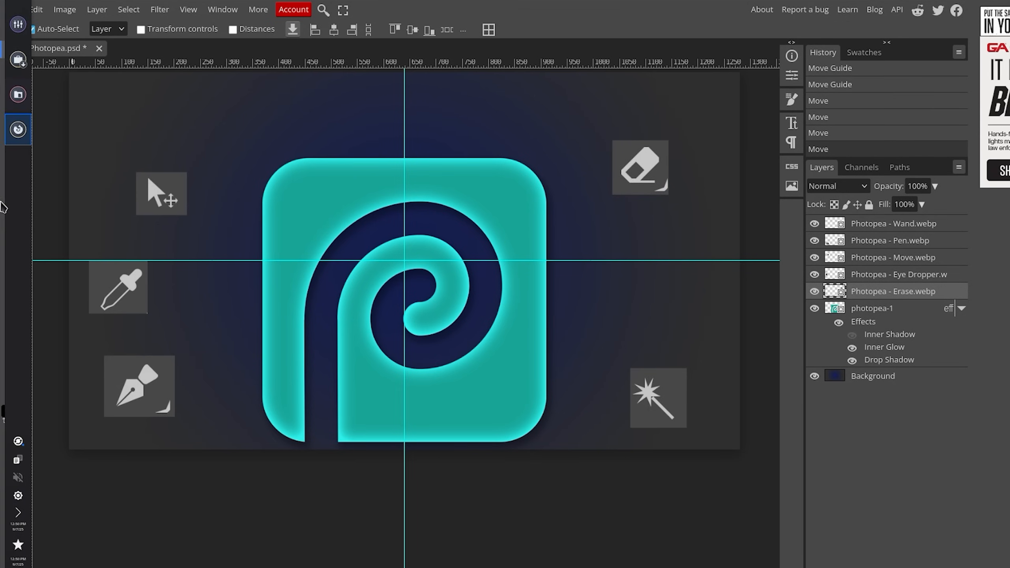
left_click(16, 93)
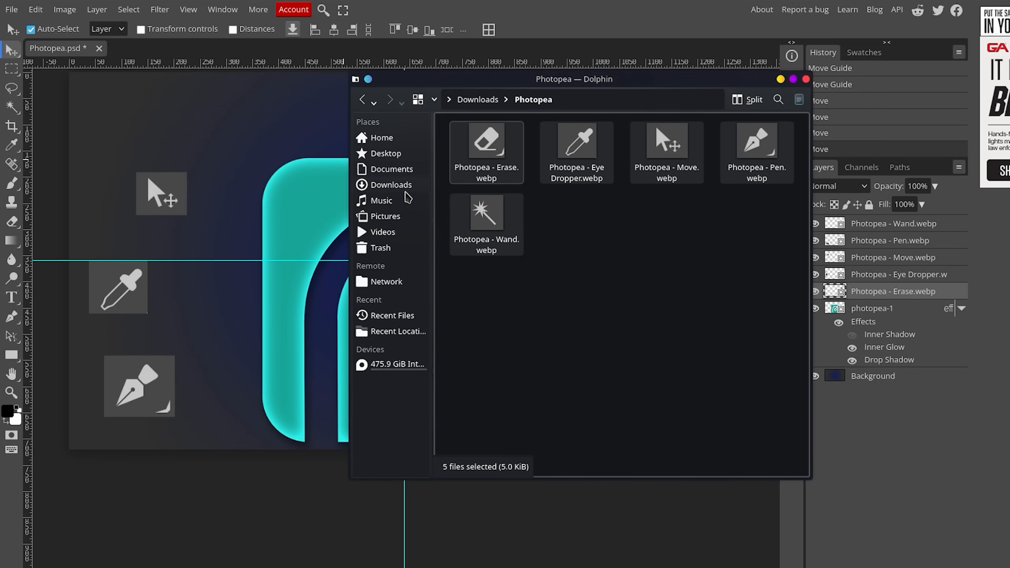
left_click(391, 184)
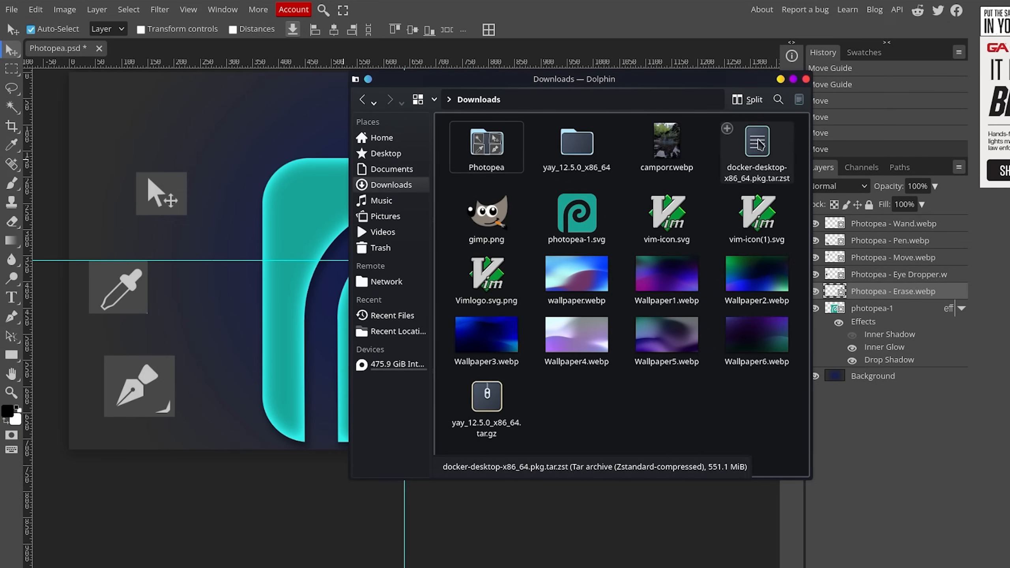
left_click(806, 80)
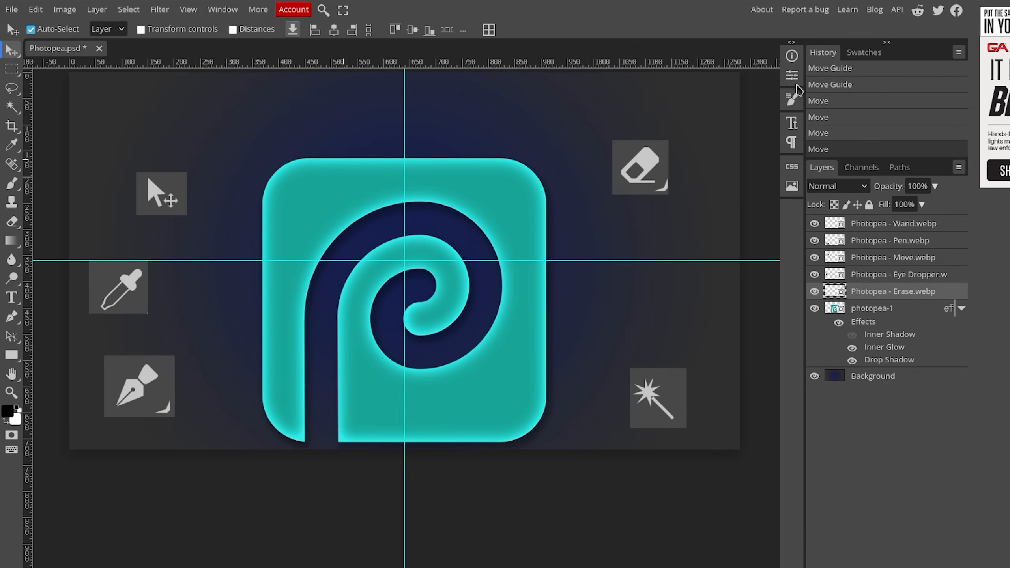
left_click(25, 104)
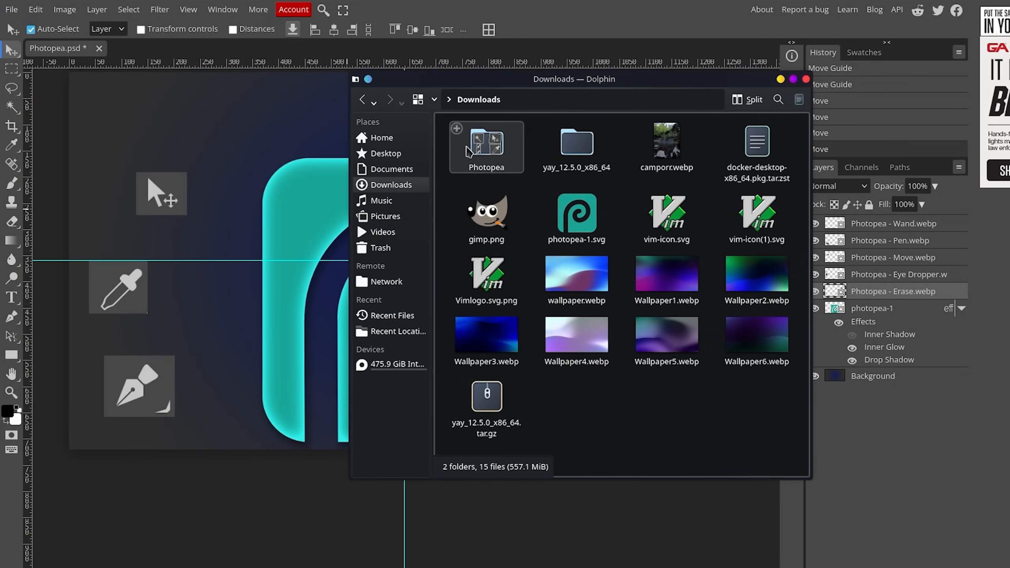